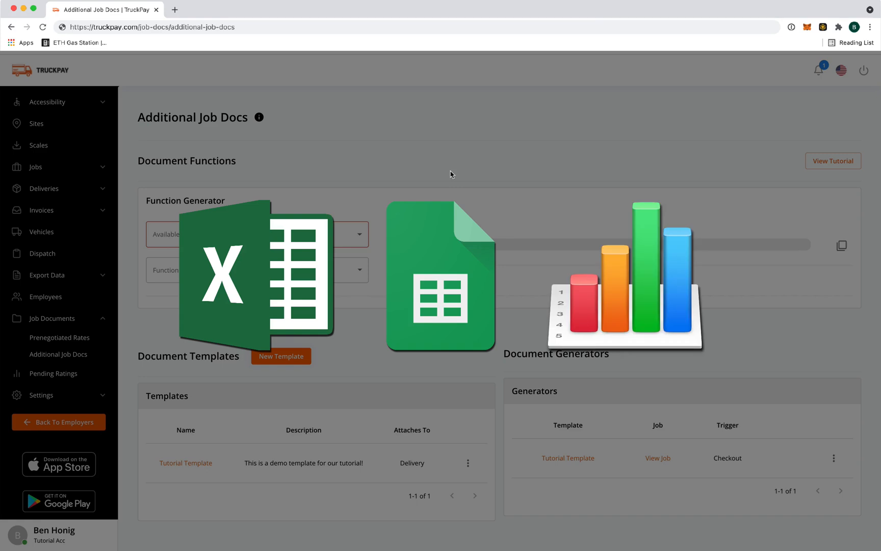
Step: Download the Blank XLSX sample template and open the downloaded file in Numbers
scroll(451, 174, down, 5)
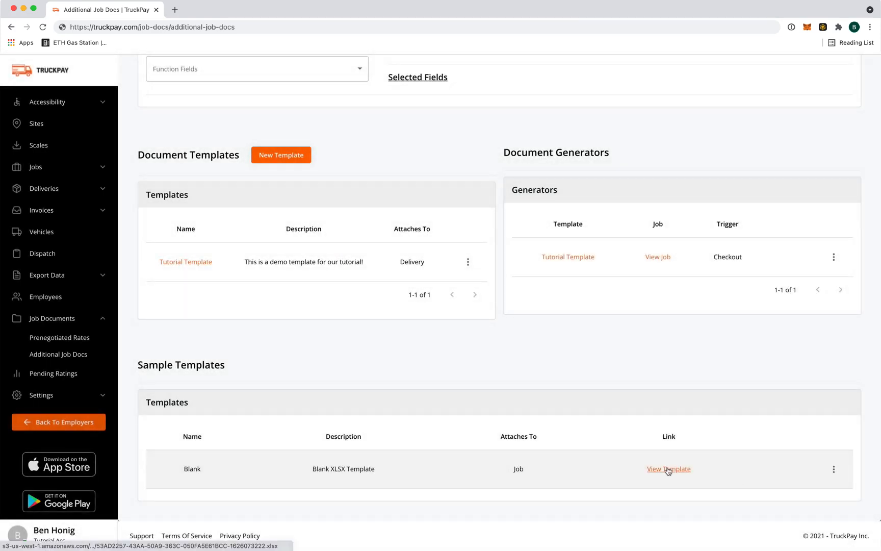
click(683, 469)
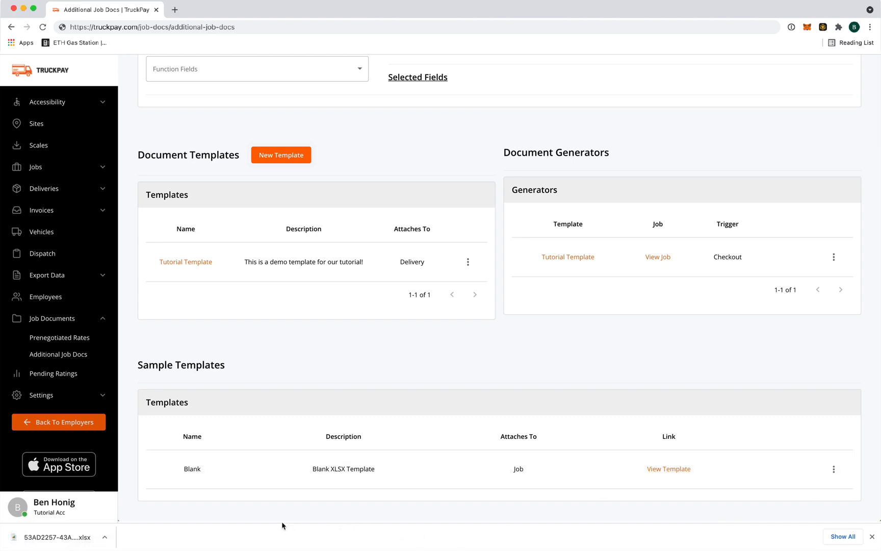
click(60, 538)
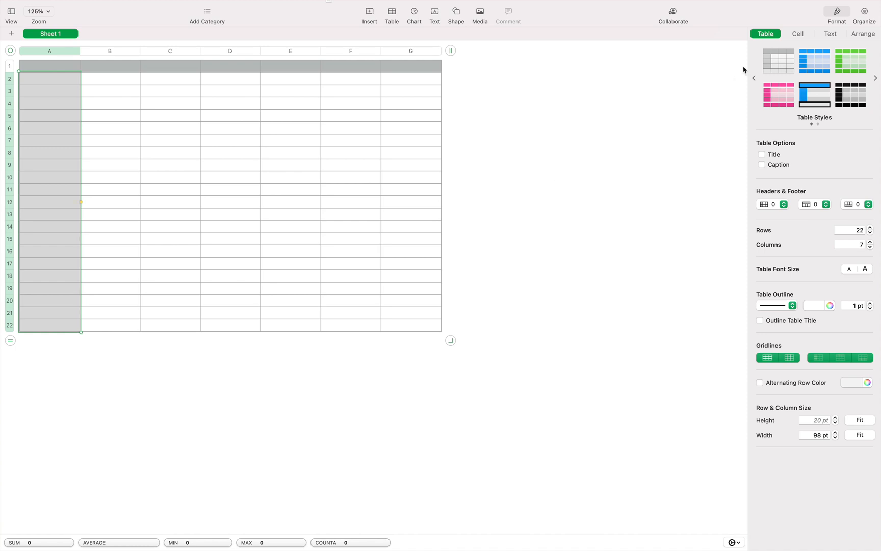
Step: Change the fill colour of the grey column A cells below the header row to white
click(798, 33)
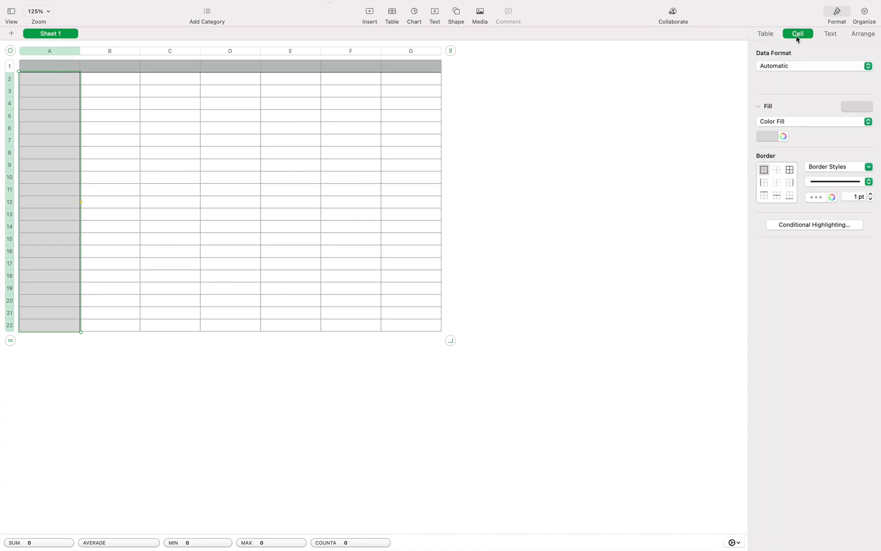
click(768, 136)
click(781, 199)
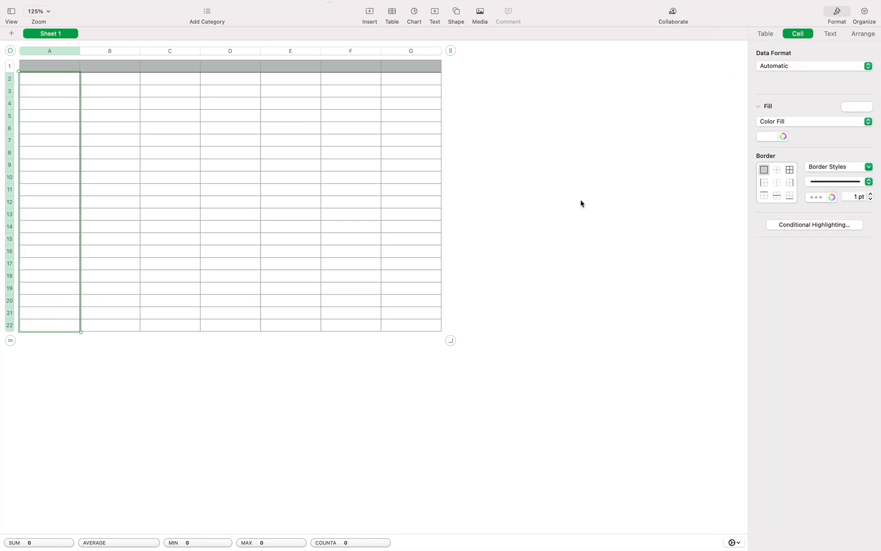
click(581, 203)
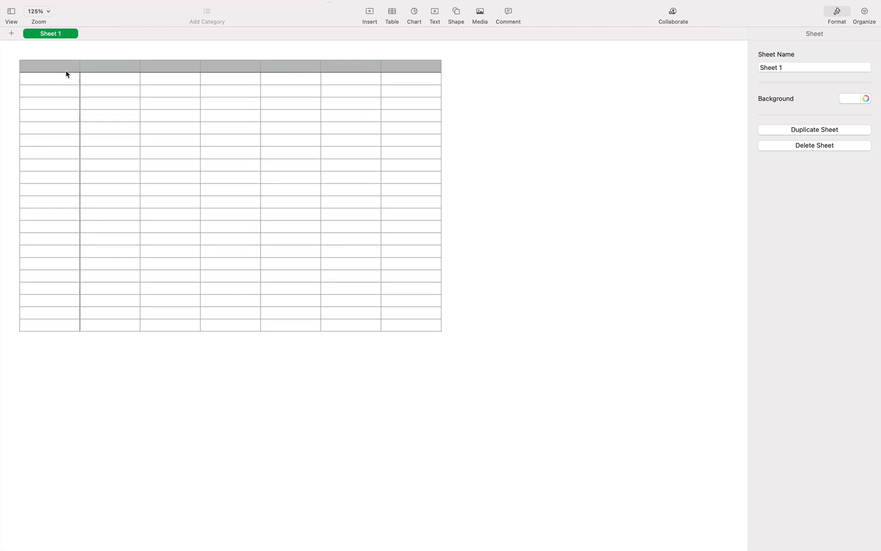
Step: Paste the copied check-in, check-out and Job Name headings into row 1, starting at cell A1
click(63, 75)
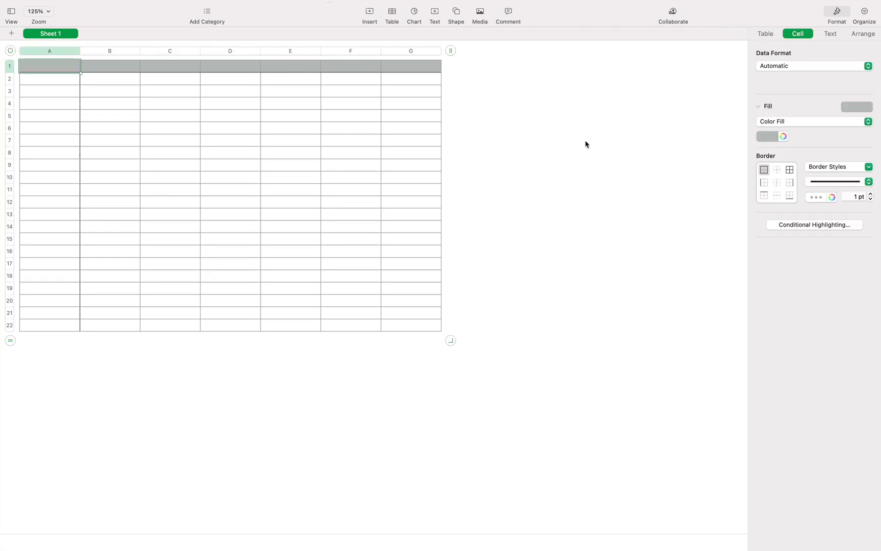
key(super+v)
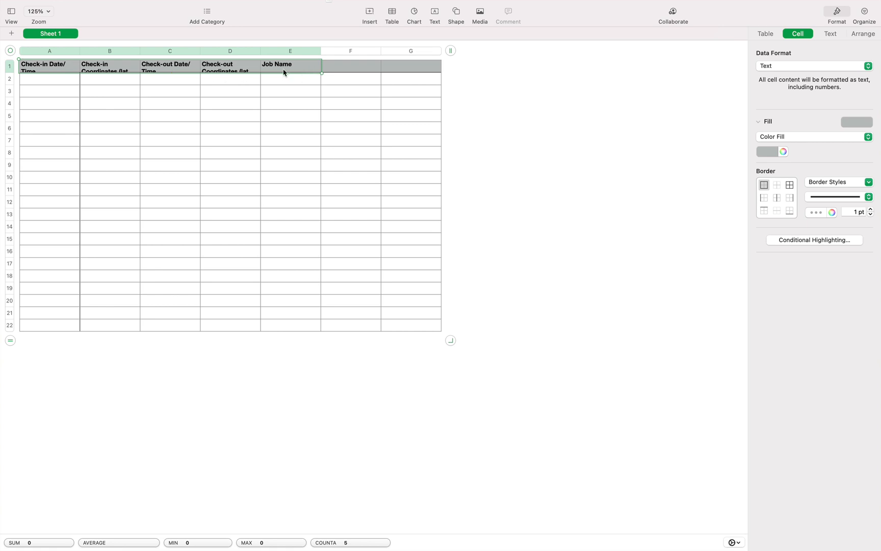
Step: Set the five heading columns to 120 pt wide and fit the header row's height to its text
click(767, 35)
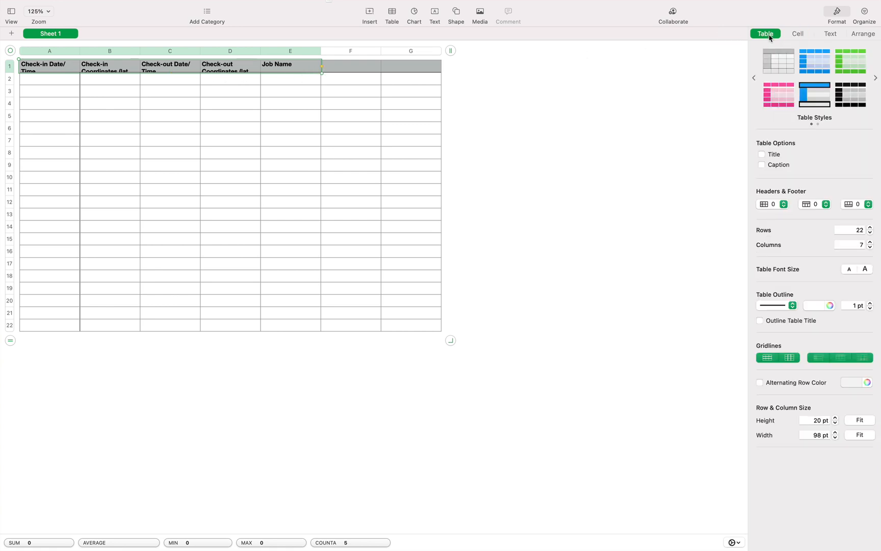
click(869, 437)
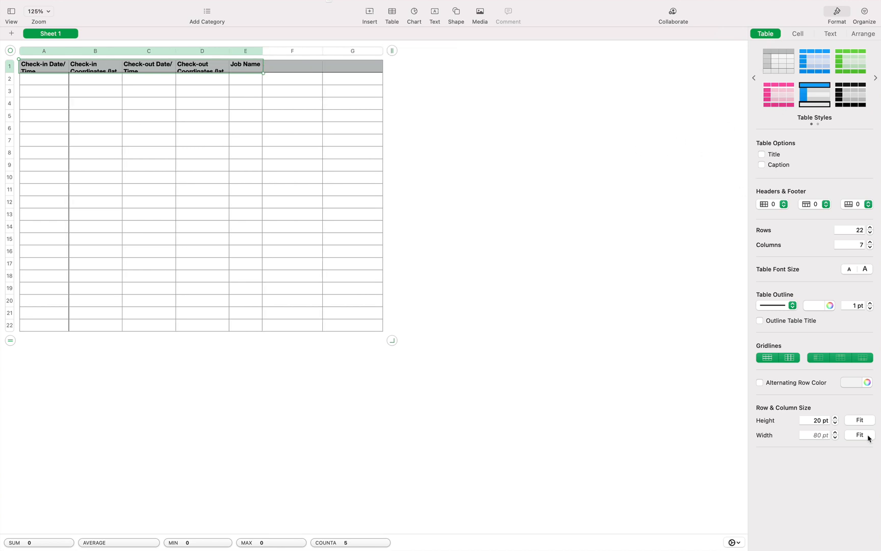
click(863, 420)
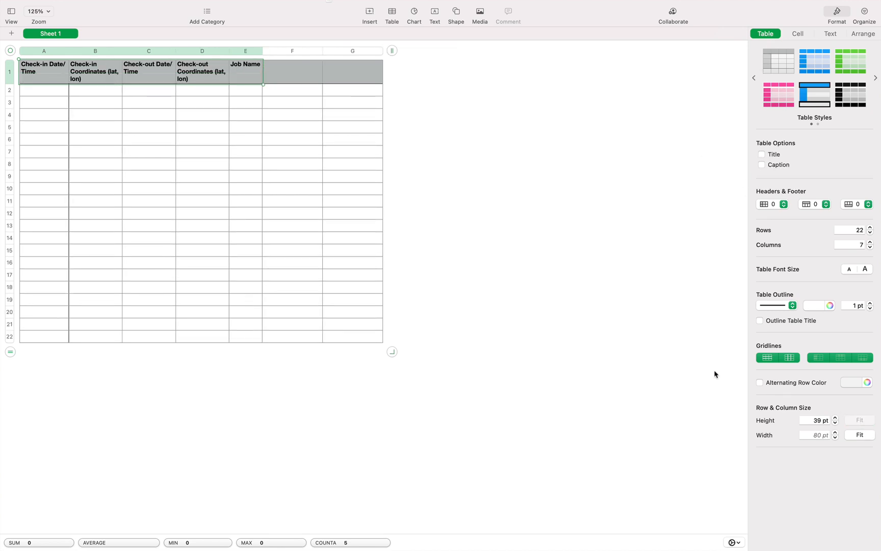
click(835, 432)
drag(835, 432, 834, 434)
click(835, 434)
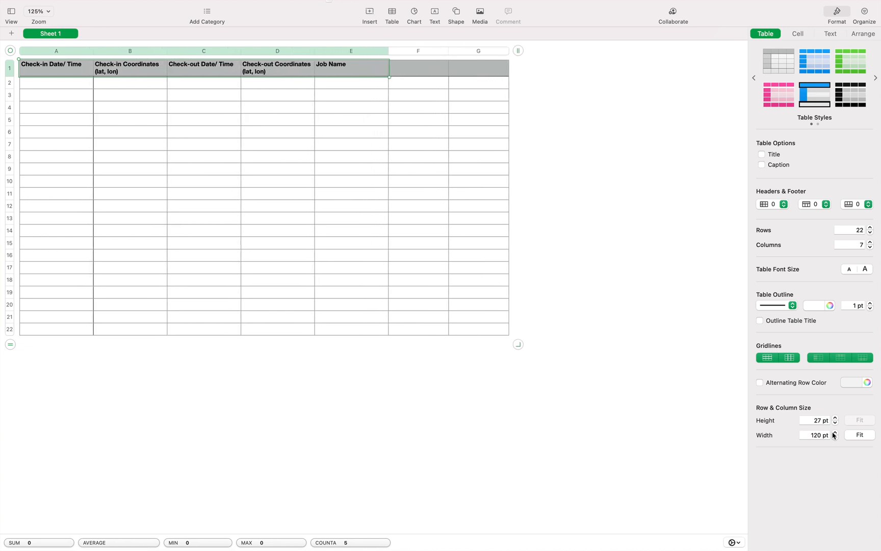
click(501, 390)
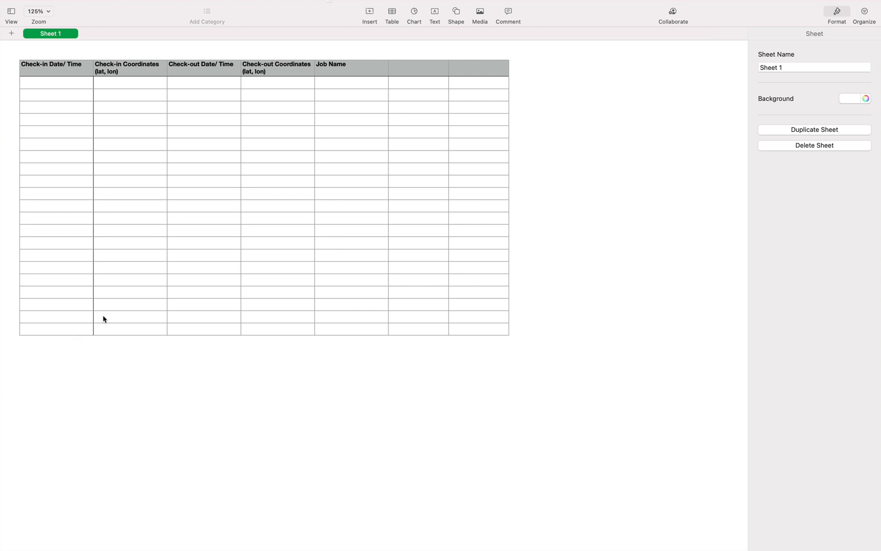
Step: Switch to TruckPay in the browser and choose the function "Get the different fields for the current delivery for the job."
key(ctrl+Right)
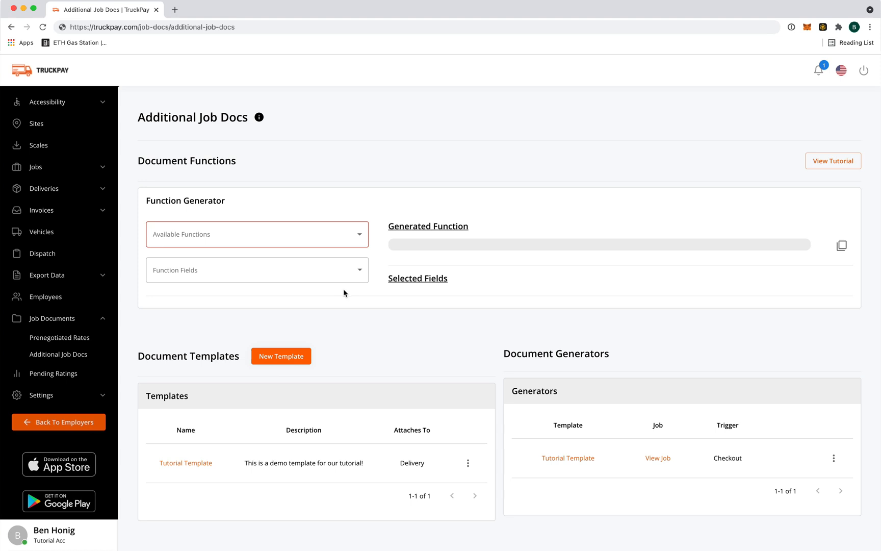
click(275, 240)
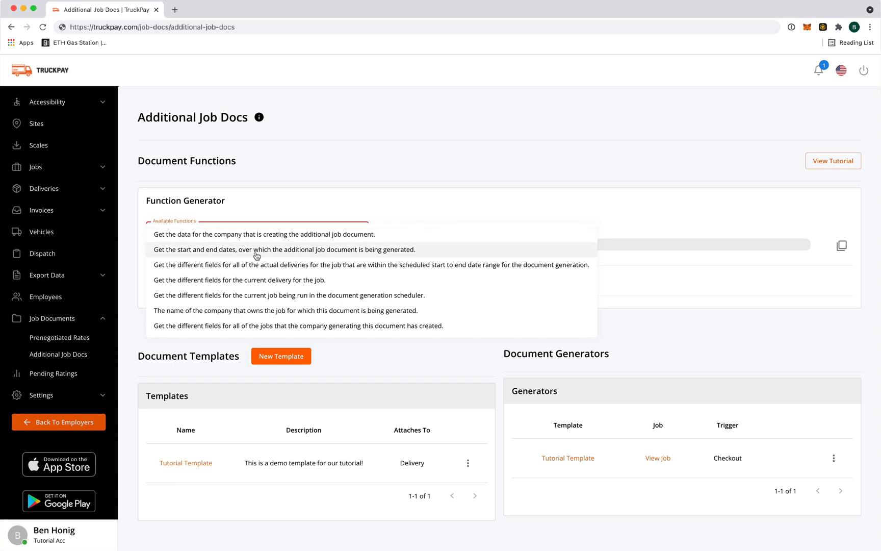
click(211, 281)
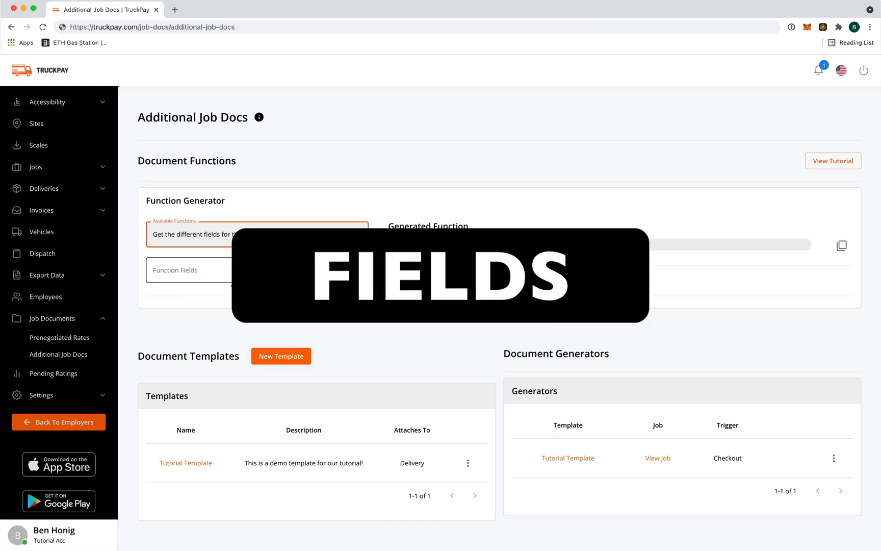
Step: Add the datetime, latitude and longitude function fields for both Checkin and Checkout
click(215, 277)
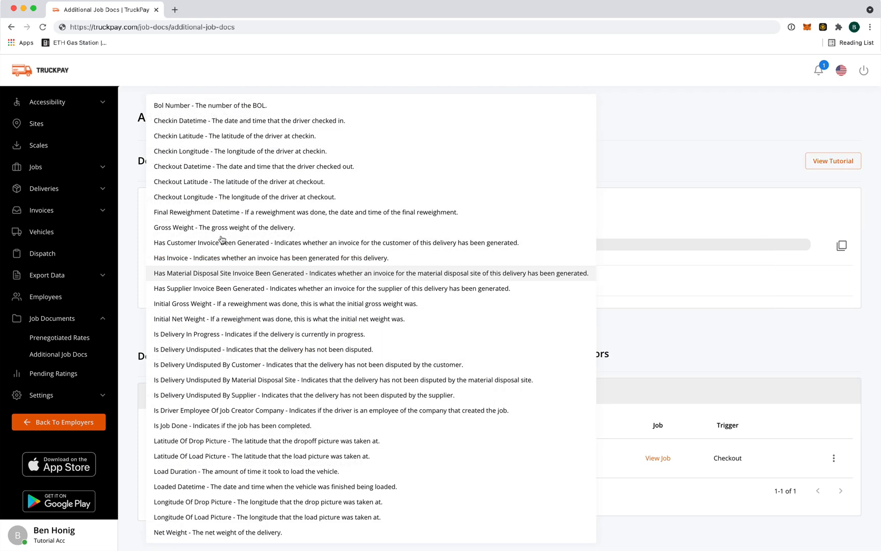
click(221, 122)
click(215, 142)
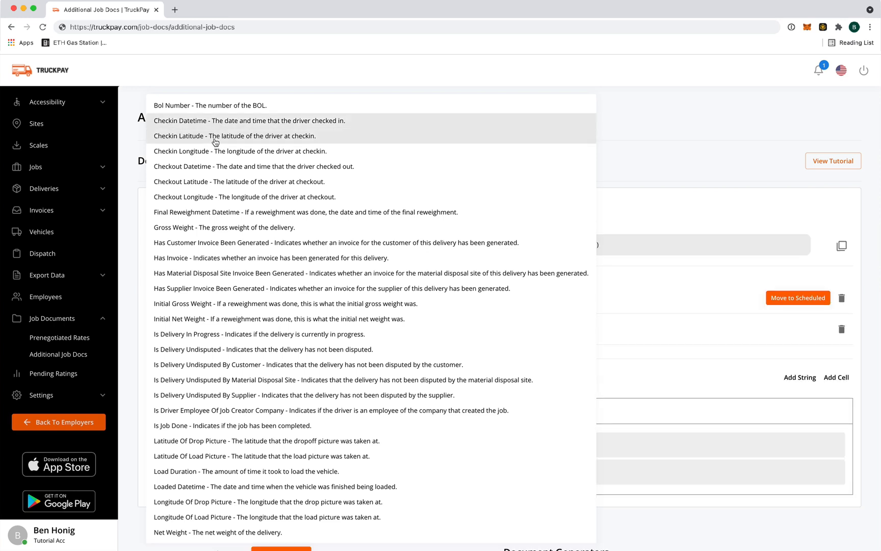
click(216, 152)
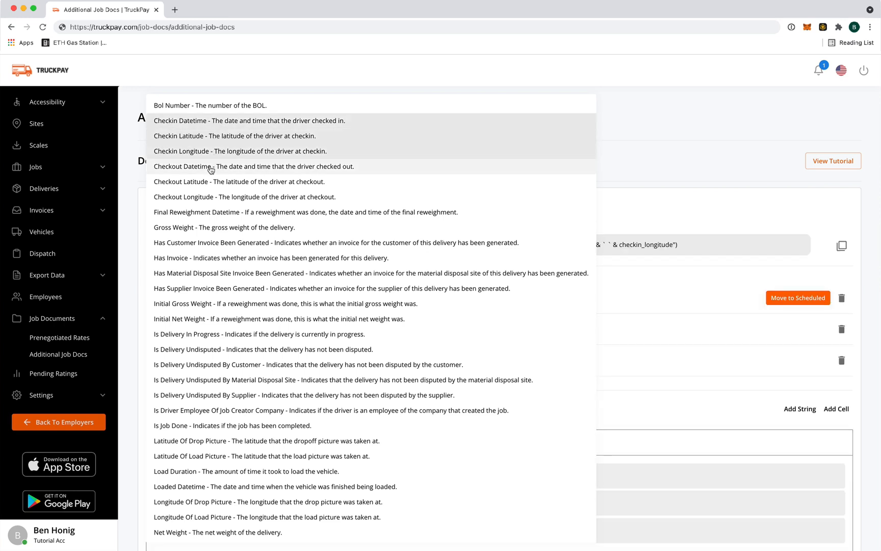
click(212, 168)
click(214, 183)
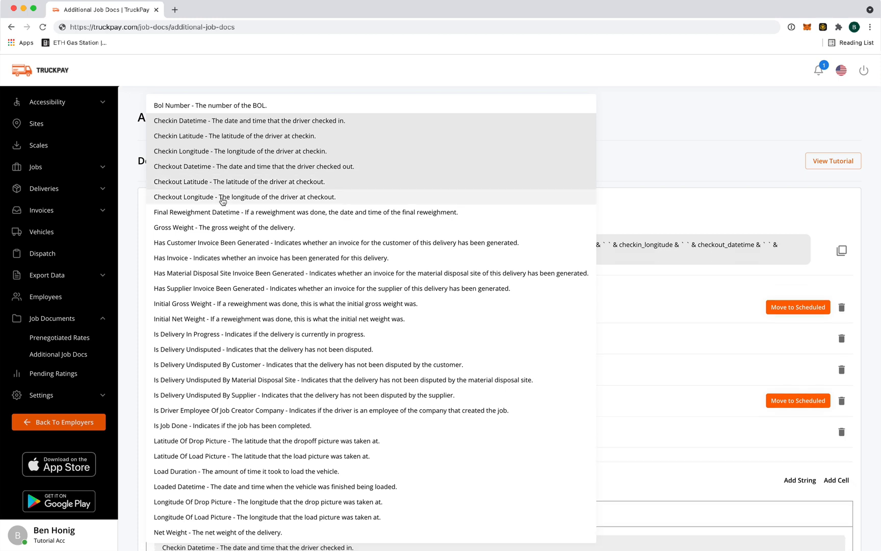
click(223, 199)
click(350, 273)
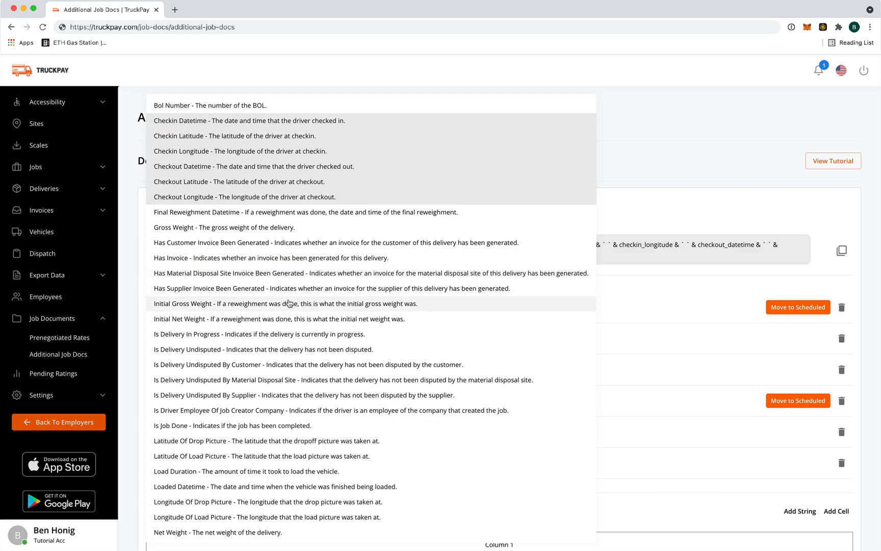
Step: Add the Job: Name, Driver: First Name and Driver: Last Name fields to the function
scroll(331, 316, down, 10)
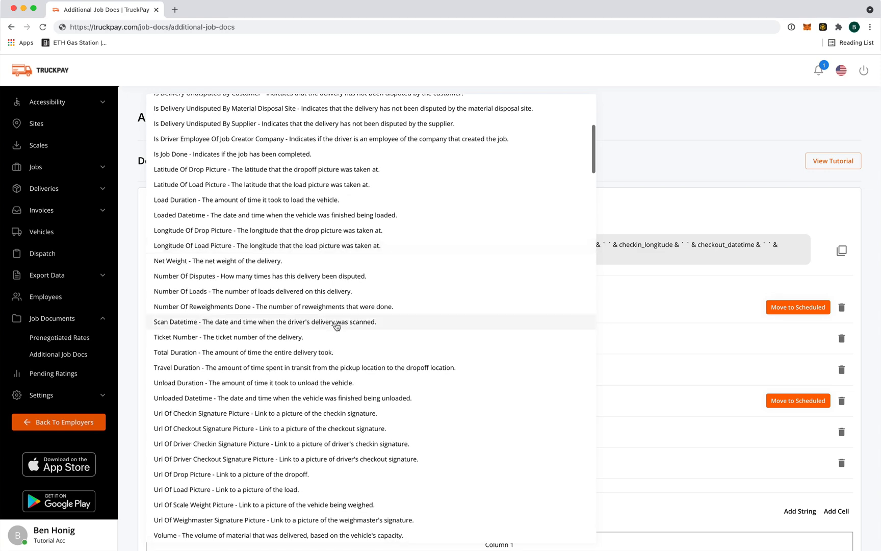
scroll(337, 324, up, 10)
scroll(339, 325, down, 4)
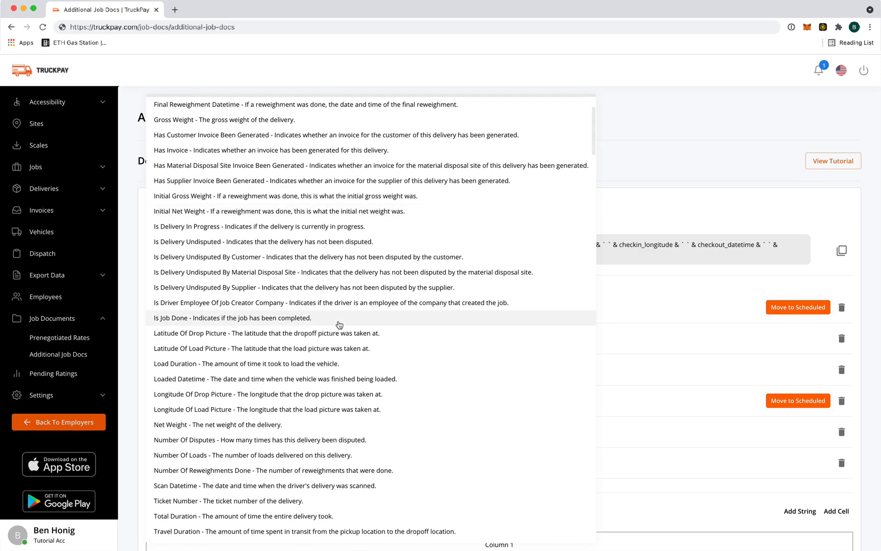
scroll(339, 325, down, 15)
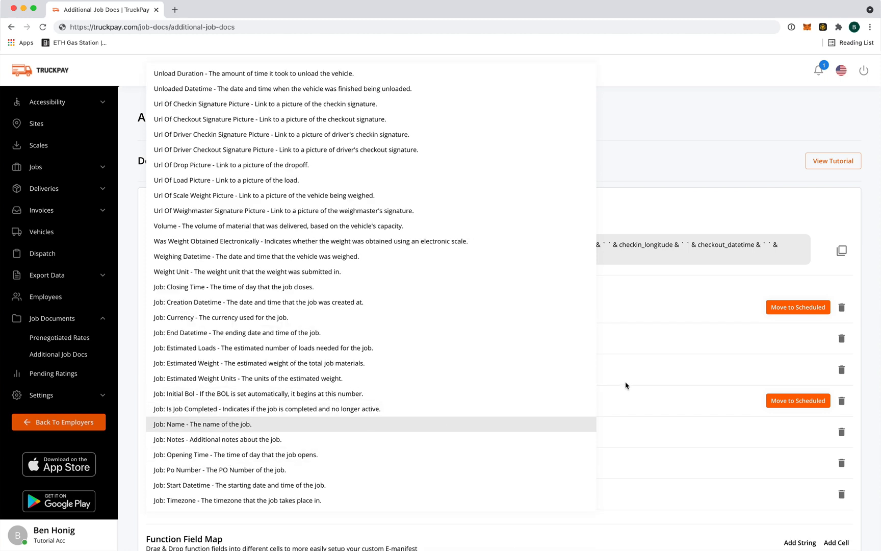
scroll(299, 303, down, 15)
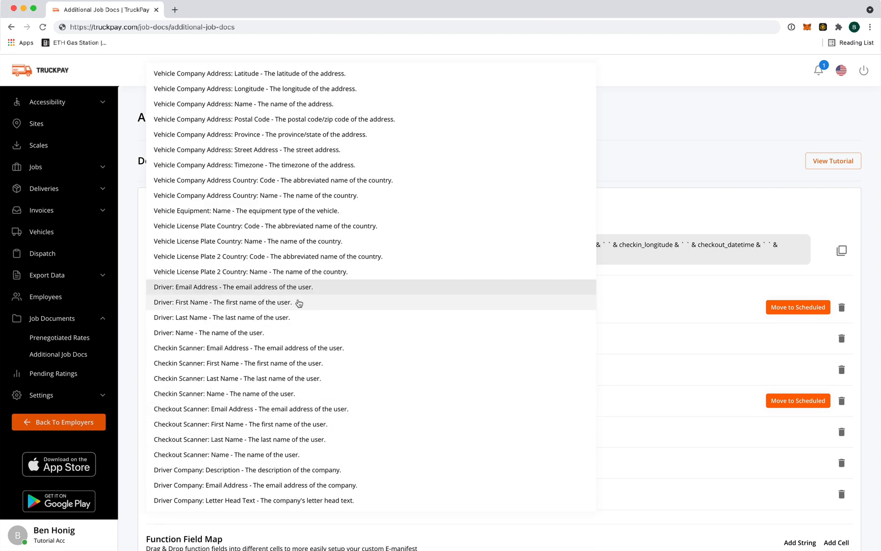
click(298, 303)
click(281, 321)
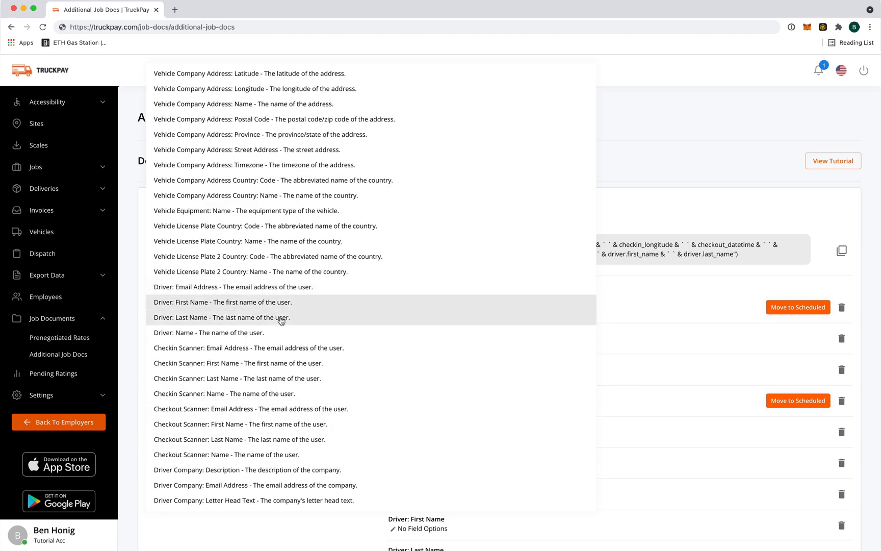
click(643, 290)
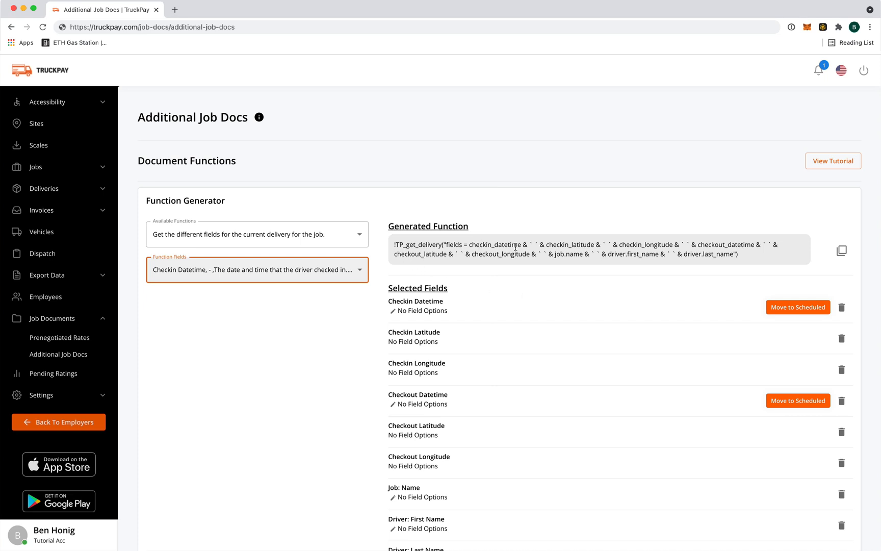
Step: Add a Case modifier with the value upper to the Job: Name field and save its field options
scroll(812, 208, down, 2)
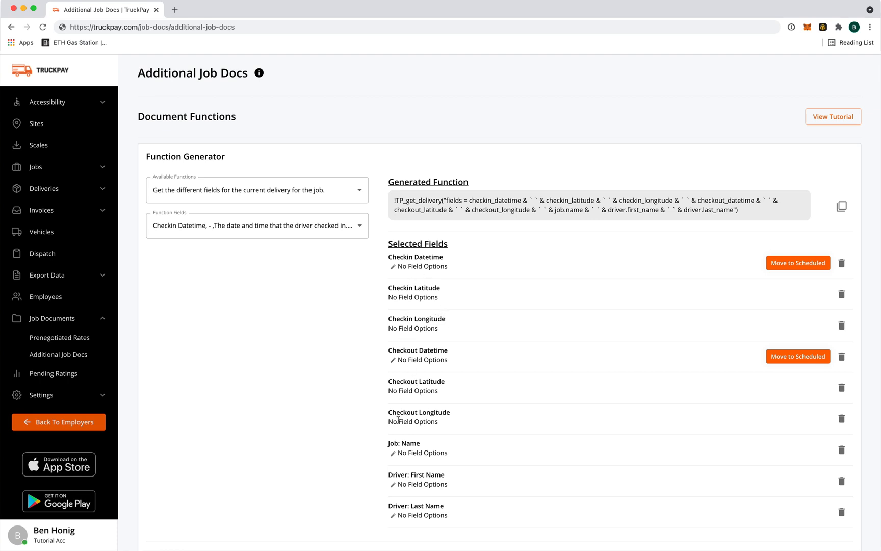
click(393, 453)
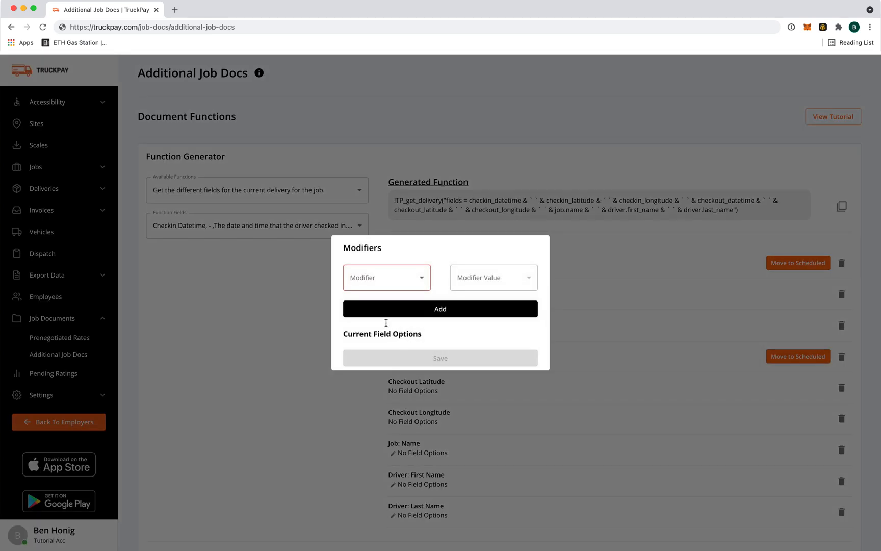
click(393, 284)
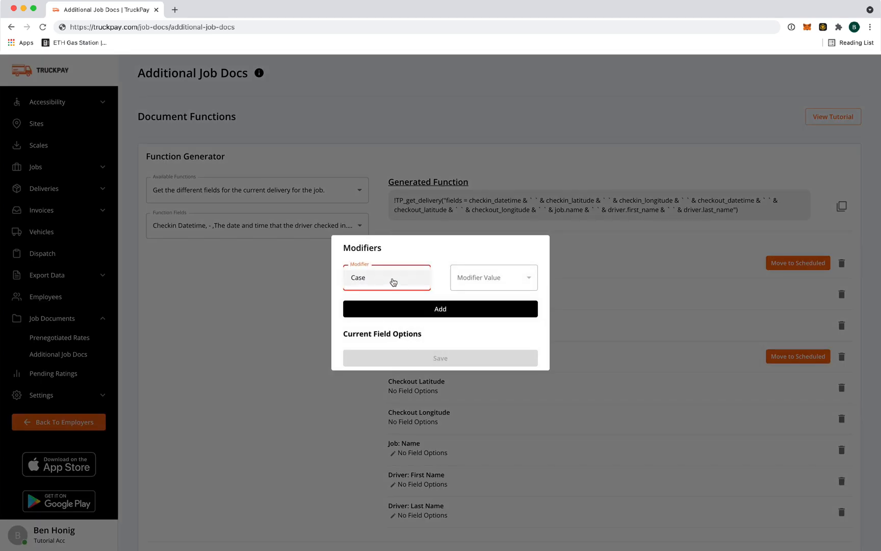
click(474, 279)
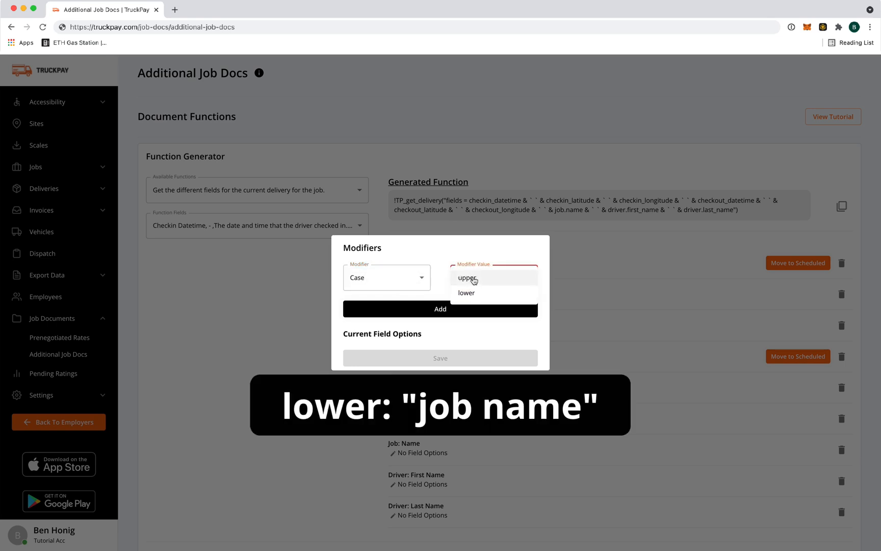
click(473, 279)
click(471, 281)
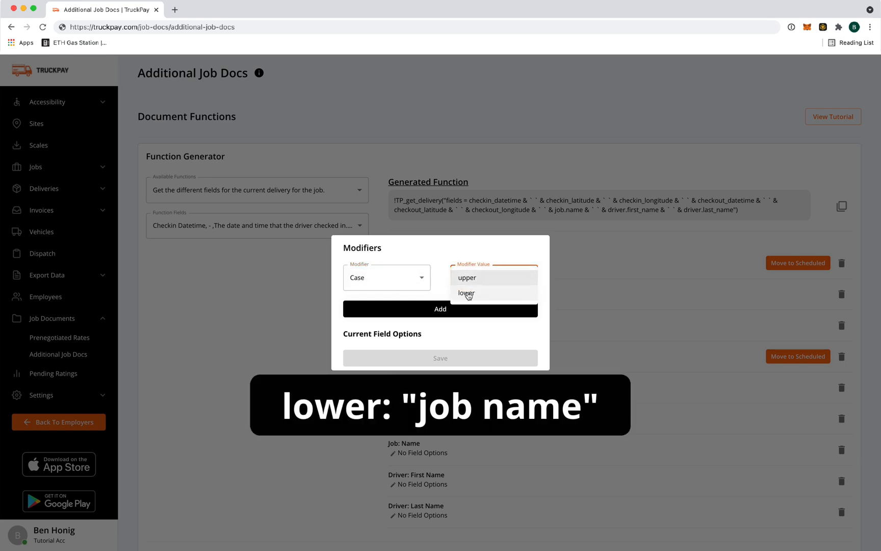
click(467, 293)
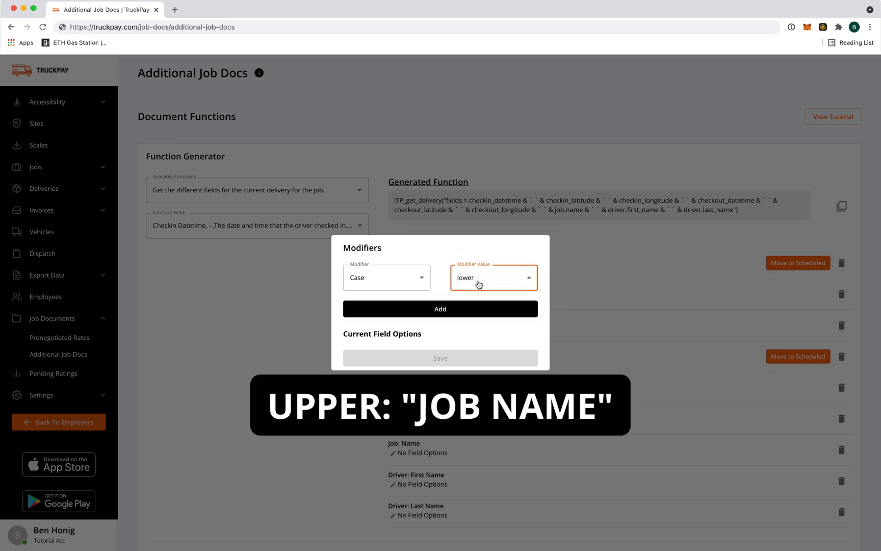
click(475, 284)
click(475, 265)
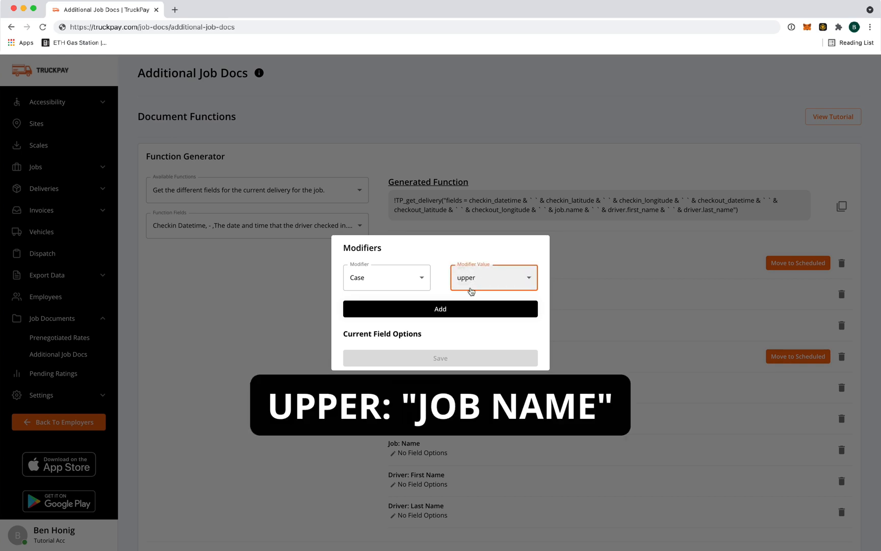
click(474, 312)
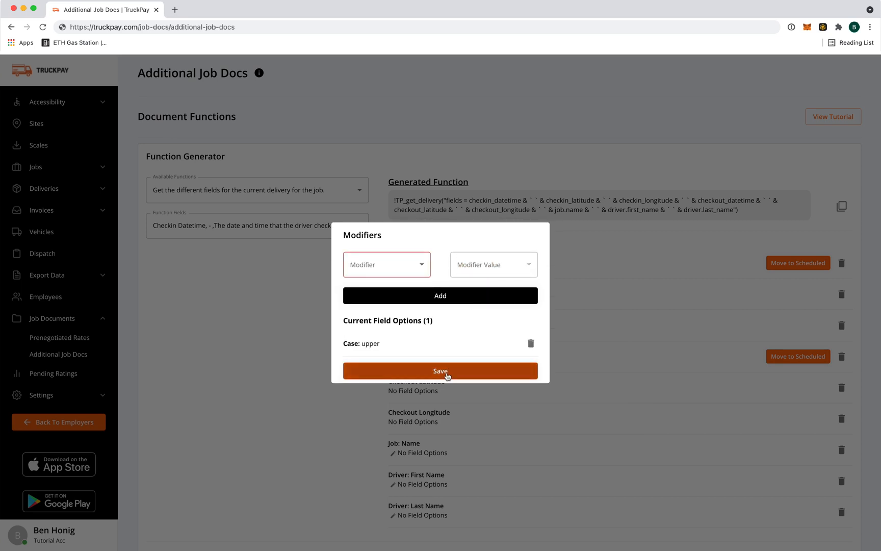
click(449, 372)
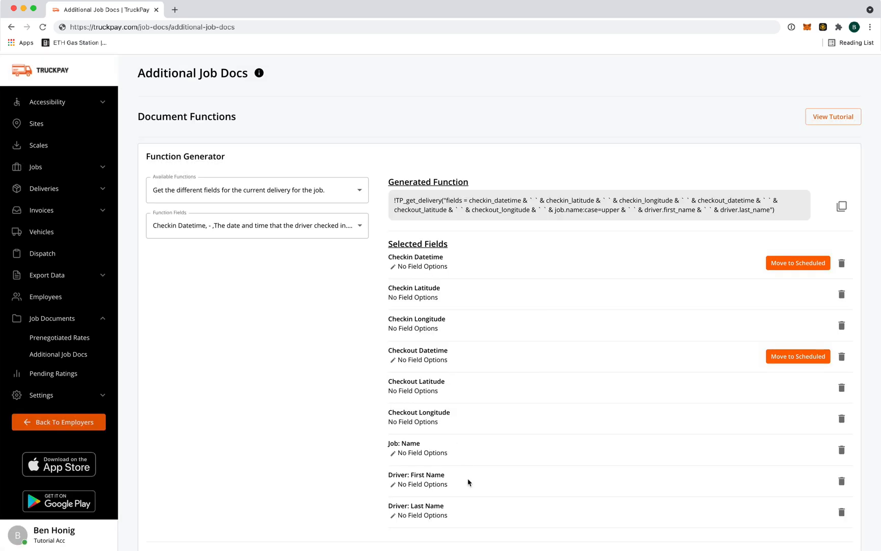
Step: Add and save a Case modifier set to upper for the Driver: First Name field
click(393, 484)
click(407, 280)
click(407, 279)
click(473, 281)
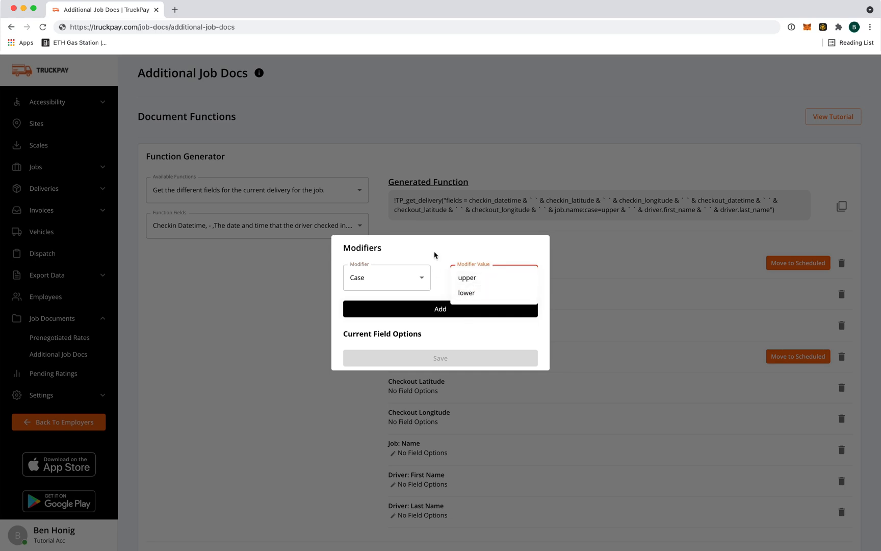
click(480, 339)
click(470, 281)
click(470, 281)
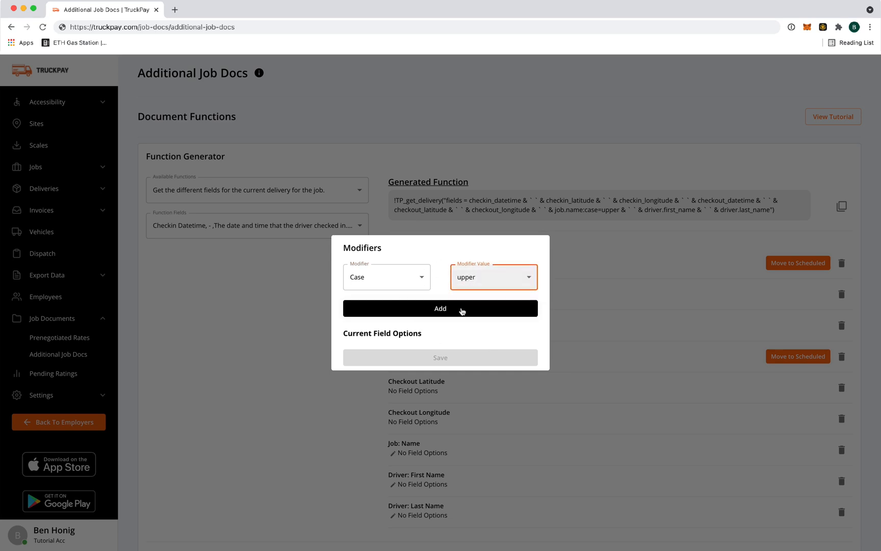
click(440, 309)
click(462, 366)
Step: Give the Driver: Last Name field an upper Case modifier and save it
click(392, 525)
click(384, 277)
click(382, 283)
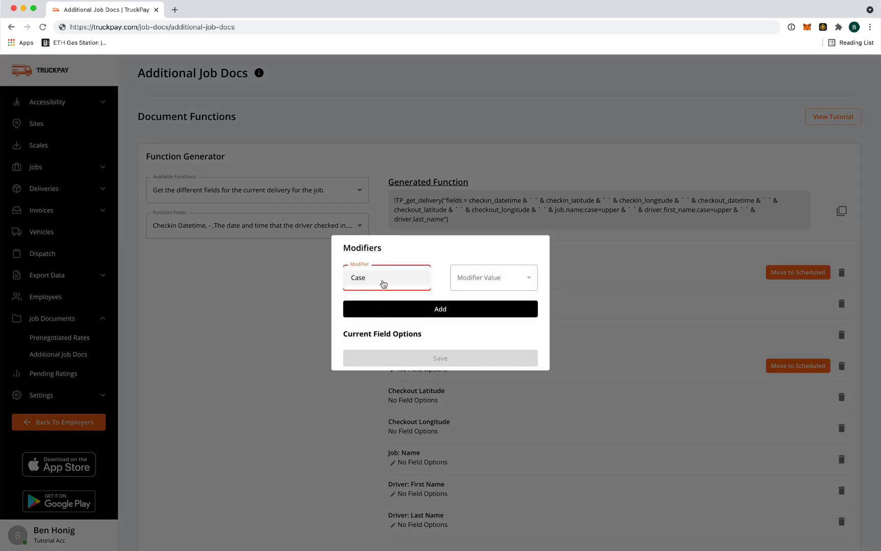
click(466, 280)
click(466, 278)
click(440, 309)
click(445, 370)
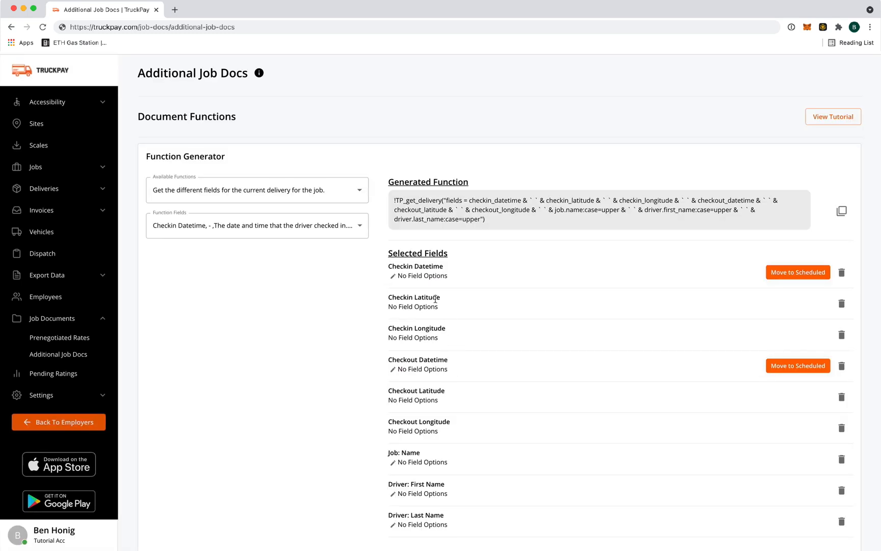
Step: Save a Timezone modifier of America/New_York on the Checkin Datetime field and move that field to scheduled
click(417, 276)
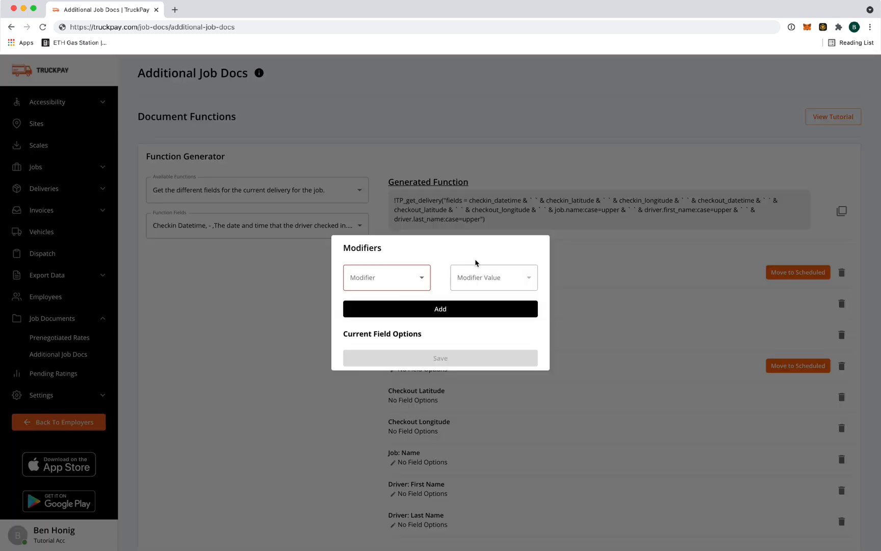
click(414, 270)
click(407, 276)
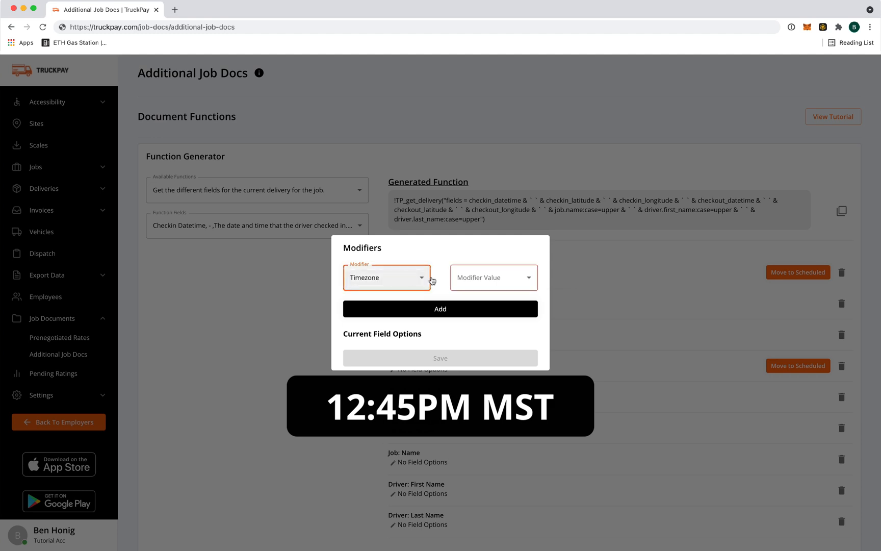
click(492, 275)
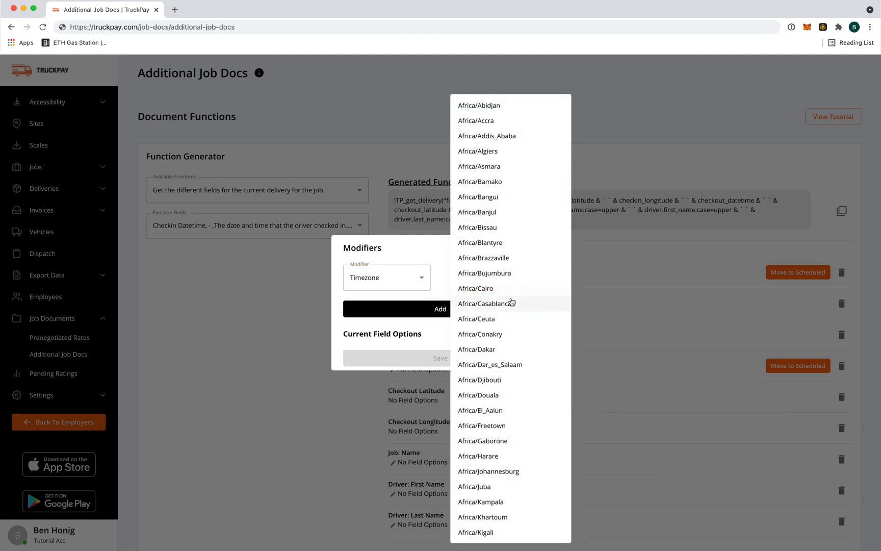
scroll(505, 306, down, 10)
scroll(509, 329, down, 20)
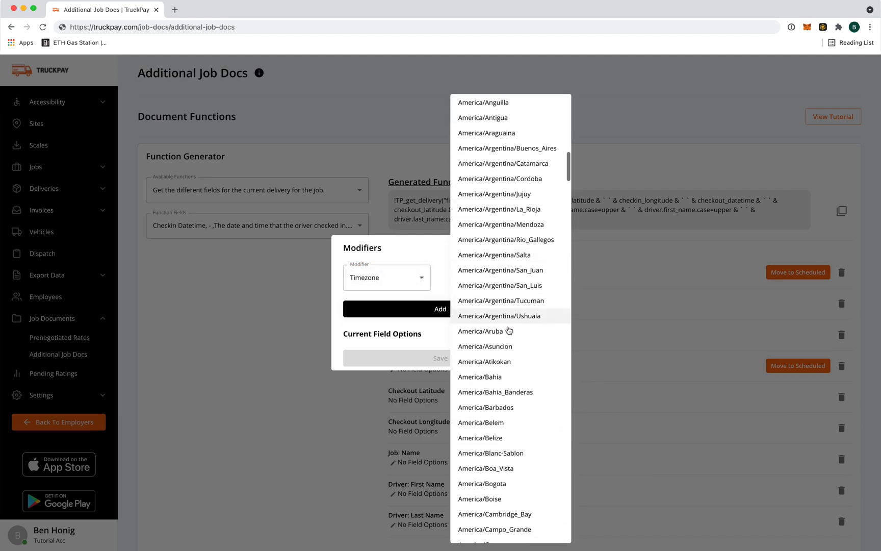
scroll(509, 328, down, 8)
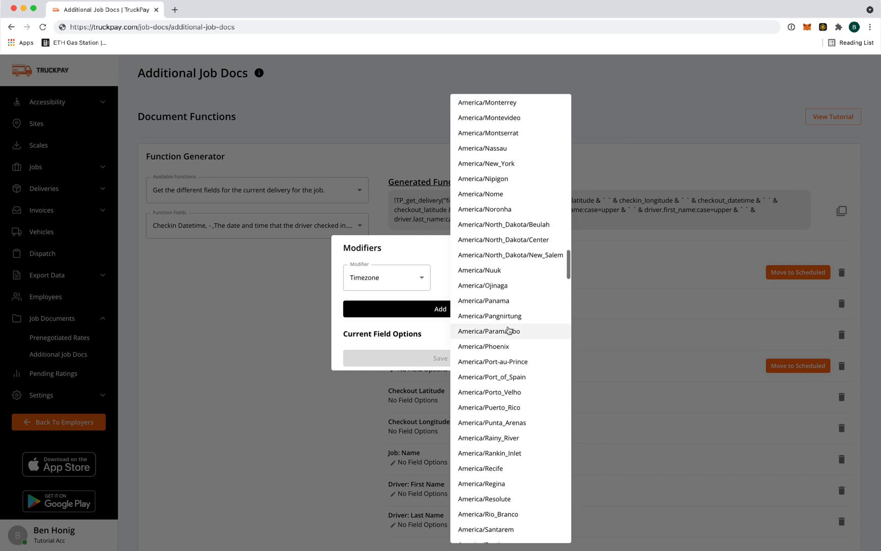
click(541, 163)
click(488, 311)
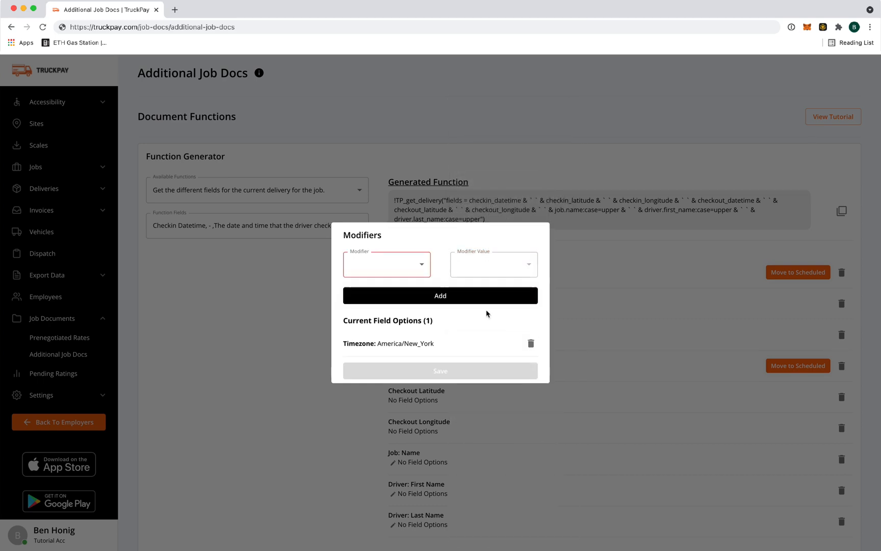
click(479, 361)
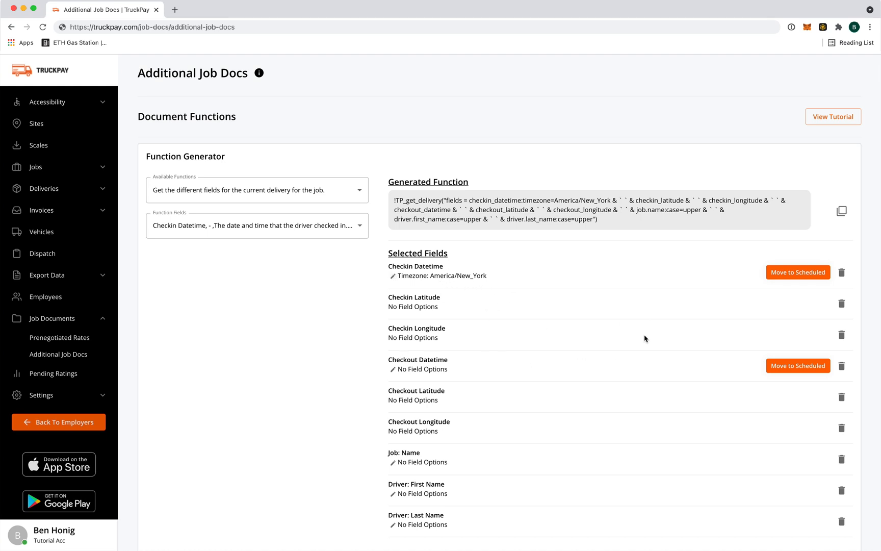
click(786, 273)
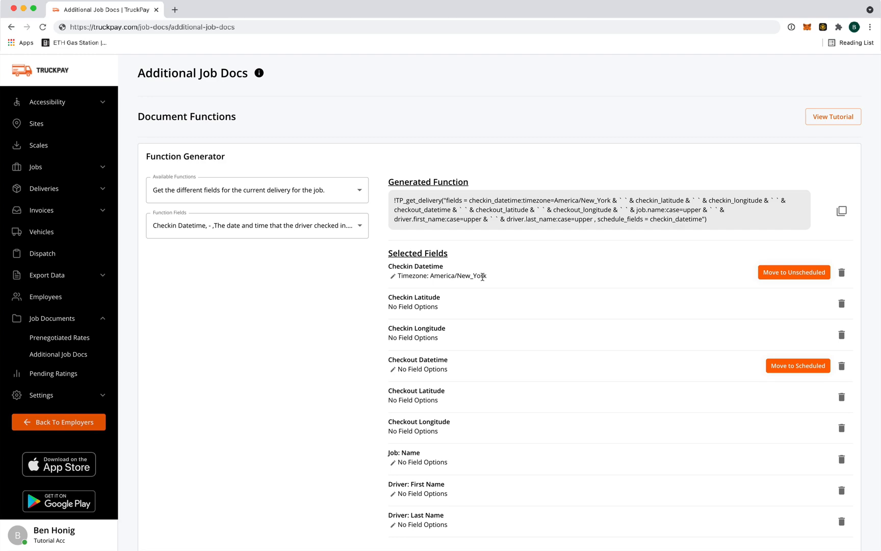
Step: Examine the selected fields, the Function Field Map and the document templates and generators
scroll(482, 276, down, 10)
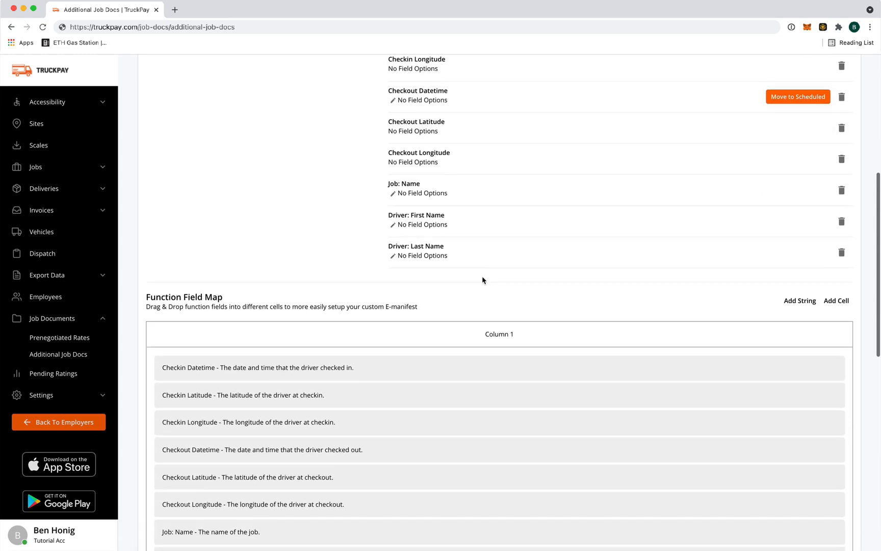
scroll(482, 280, down, 10)
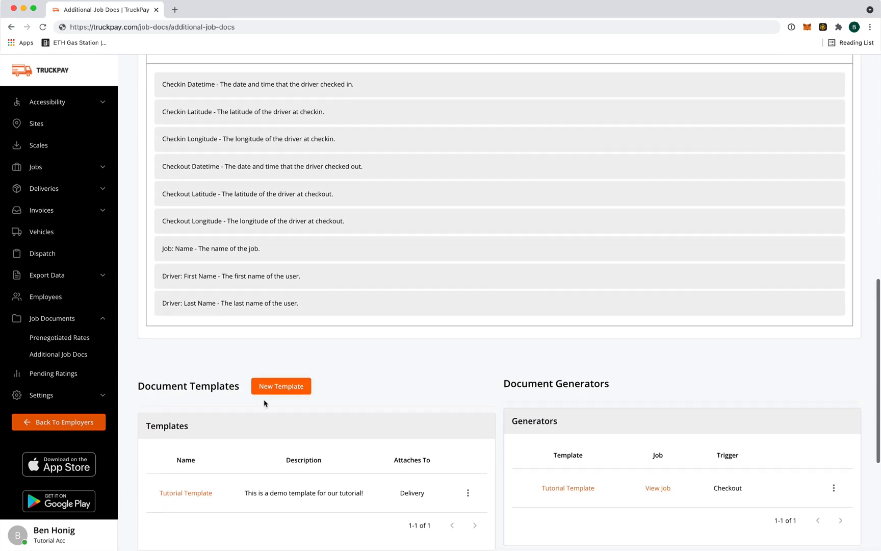
scroll(380, 360, up, 20)
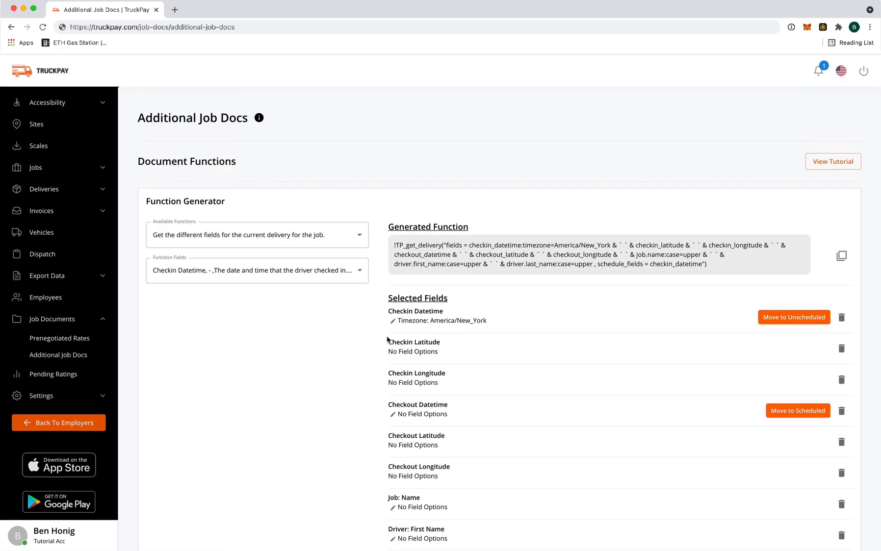
scroll(388, 339, down, 5)
scroll(387, 340, up, 3)
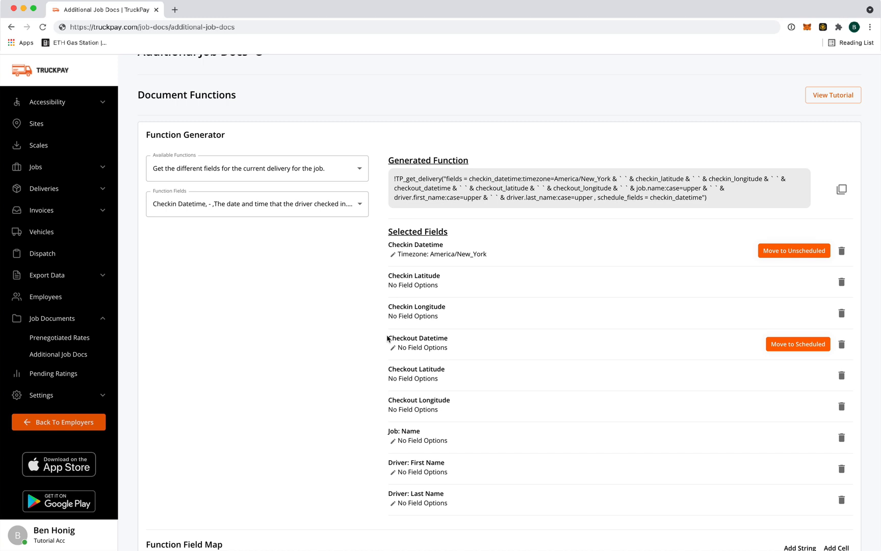
scroll(379, 332, down, 5)
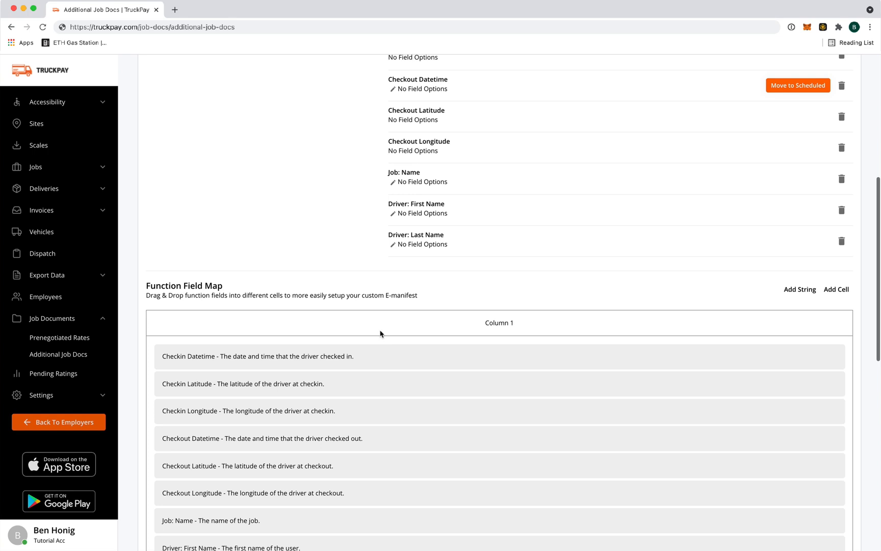
scroll(417, 238, down, 4)
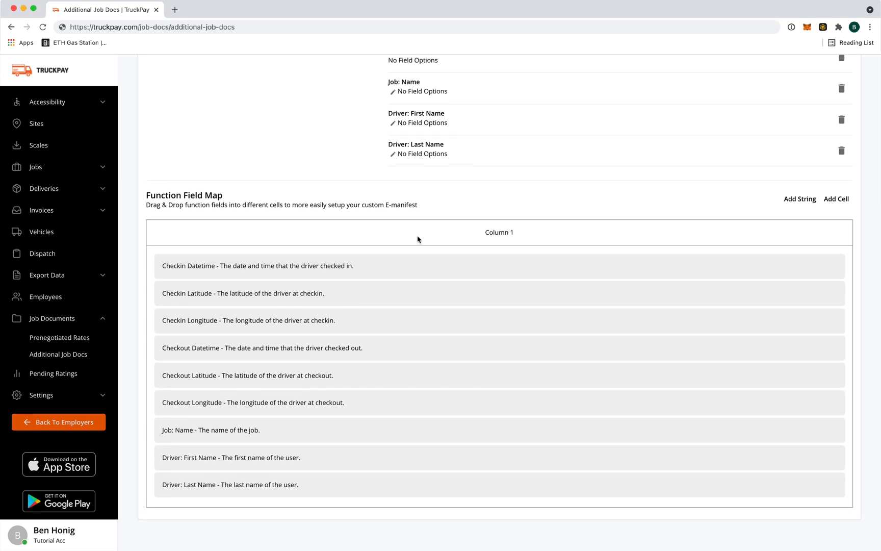
Step: Switch to the spreadsheet and enter the heading "Driver Name" in cell F1, beside Job Name
key(ctrl+Right)
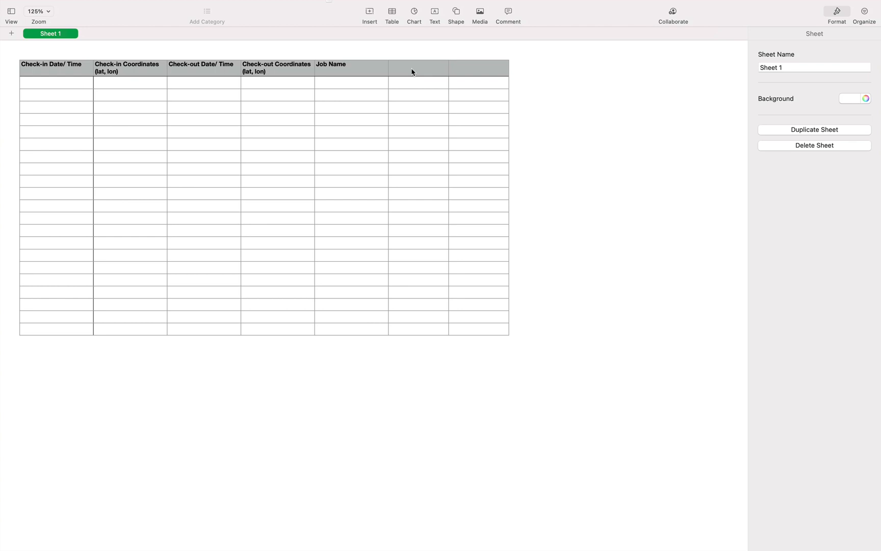
text(D)
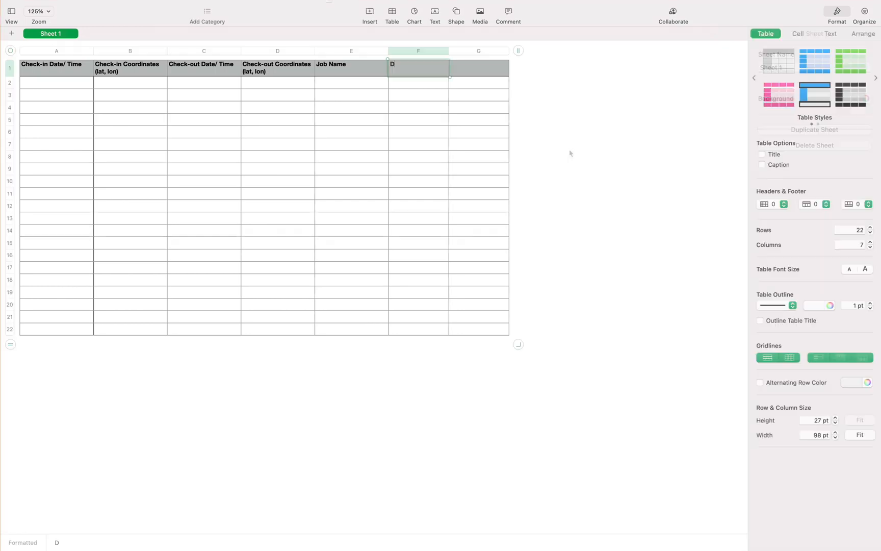
text(river Name)
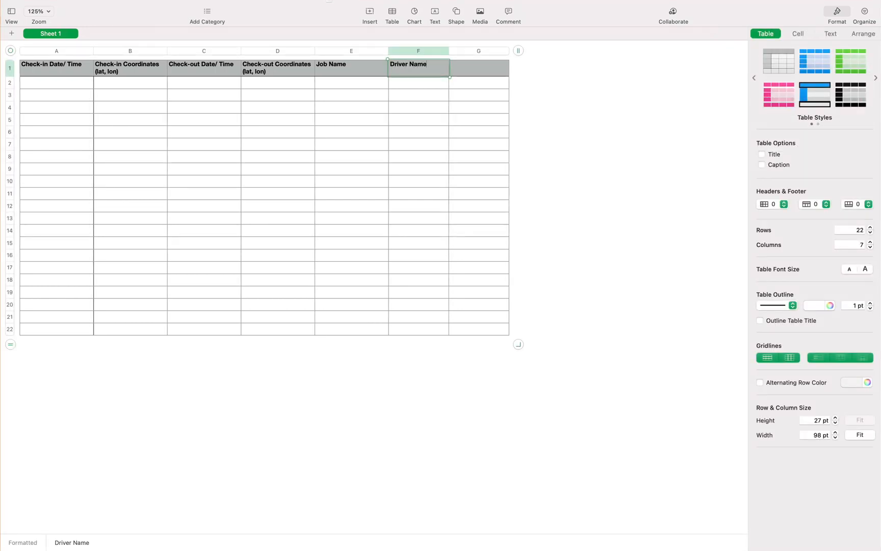
click(632, 129)
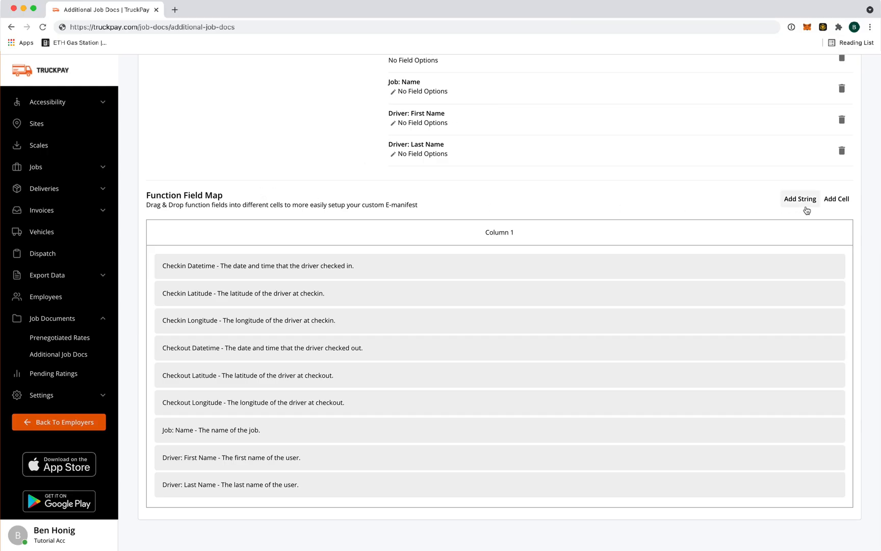
Step: Return to TruckPay in the browser and add five cells to the Function Field Map for six columns in total
click(835, 200)
click(835, 199)
click(835, 200)
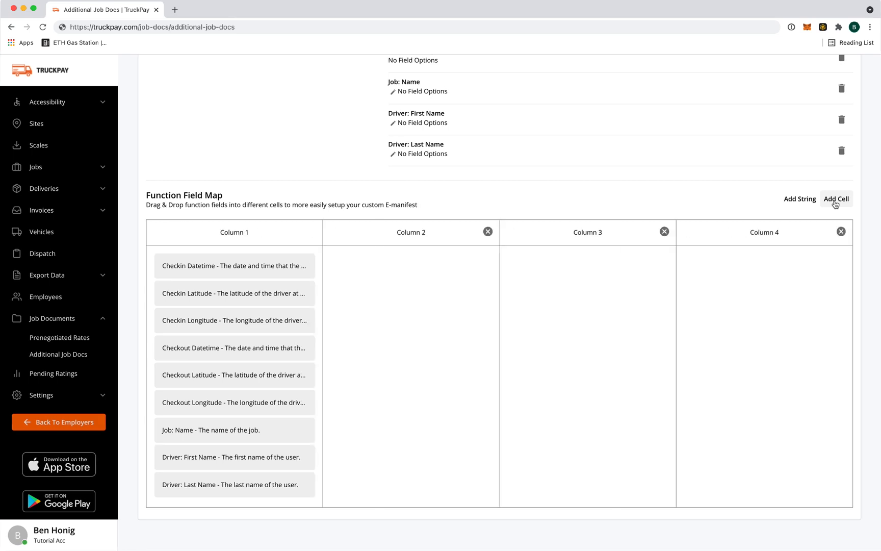
click(835, 200)
click(835, 200)
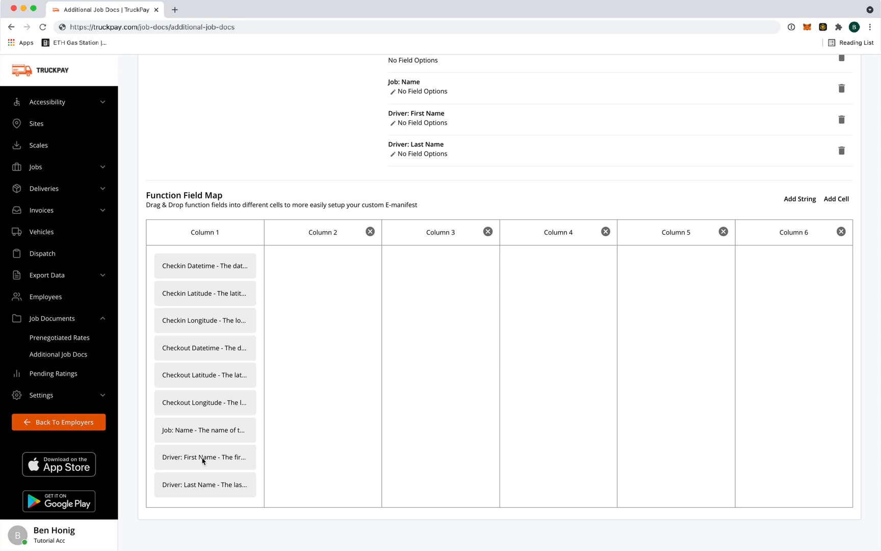
Step: Move Driver: First Name and Driver: Last Name to Column 6 and Job: Name to Column 5 of the field map
drag(202, 461, 785, 277)
drag(215, 462, 801, 336)
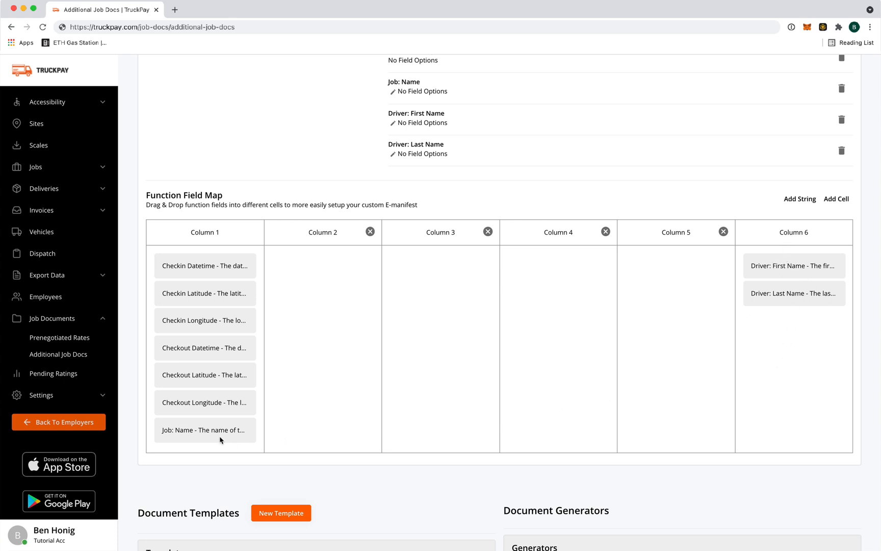
drag(181, 436, 654, 267)
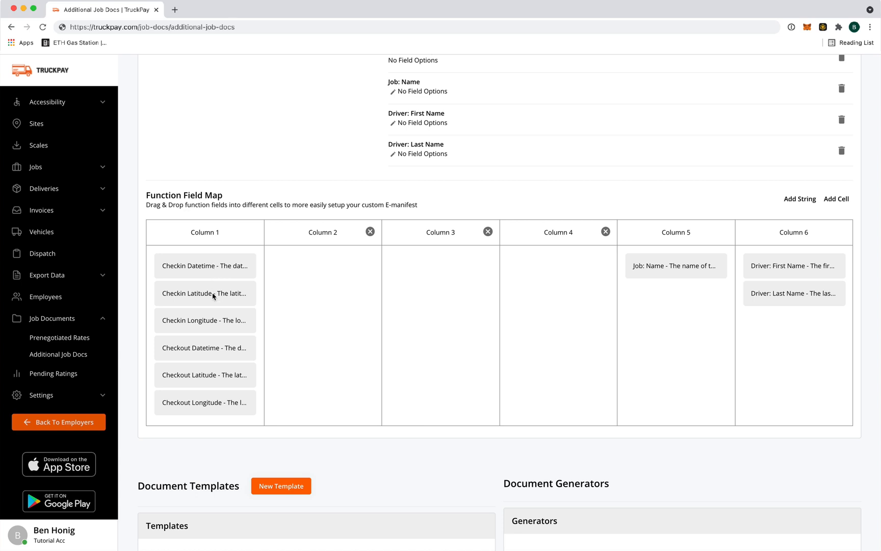
Step: Move Checkin Latitude and Longitude to Column 2, Checkout Datetime to Column 3, and Checkout Latitude and Longitude to Column 4 of the field map
drag(213, 295, 324, 271)
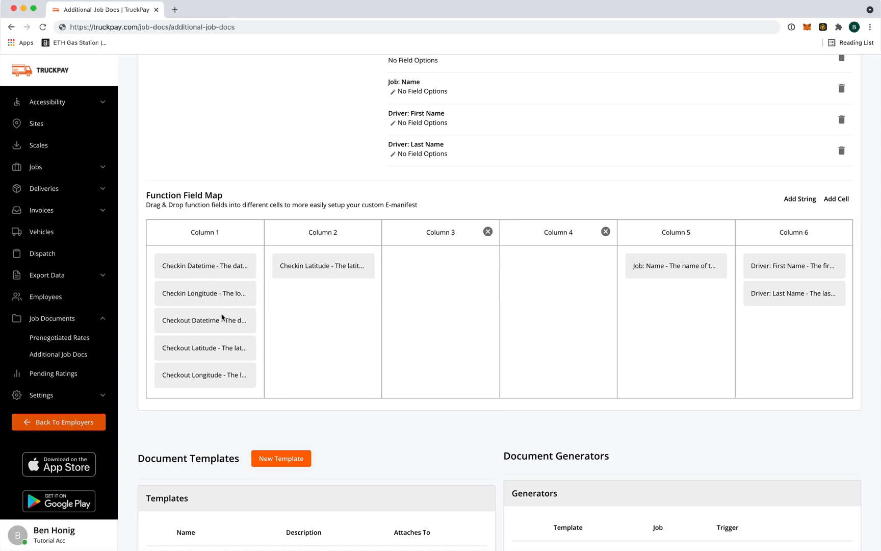
drag(210, 303, 324, 305)
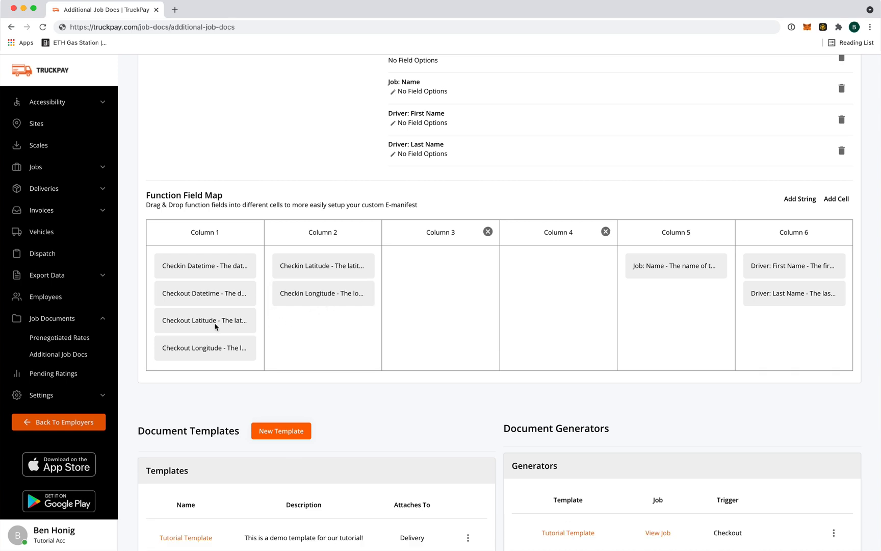
drag(215, 327, 547, 277)
drag(230, 324, 569, 312)
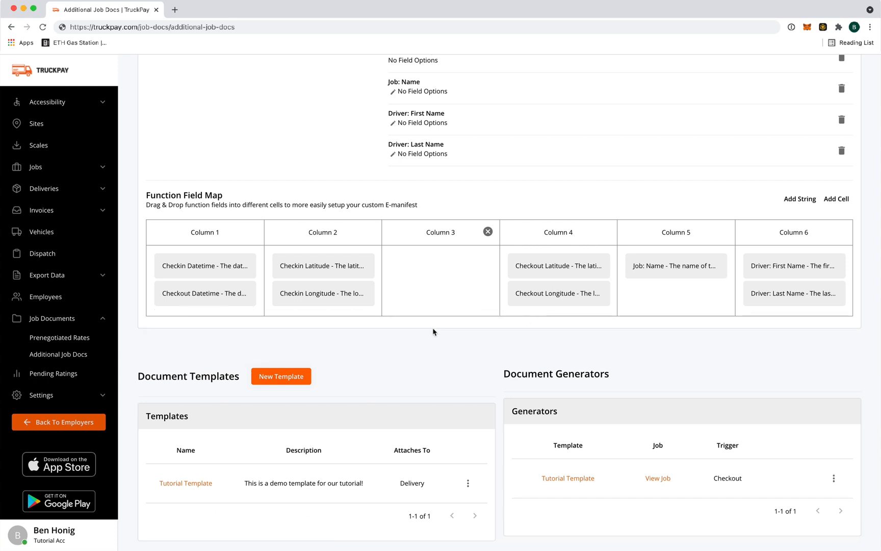
drag(205, 300, 443, 270)
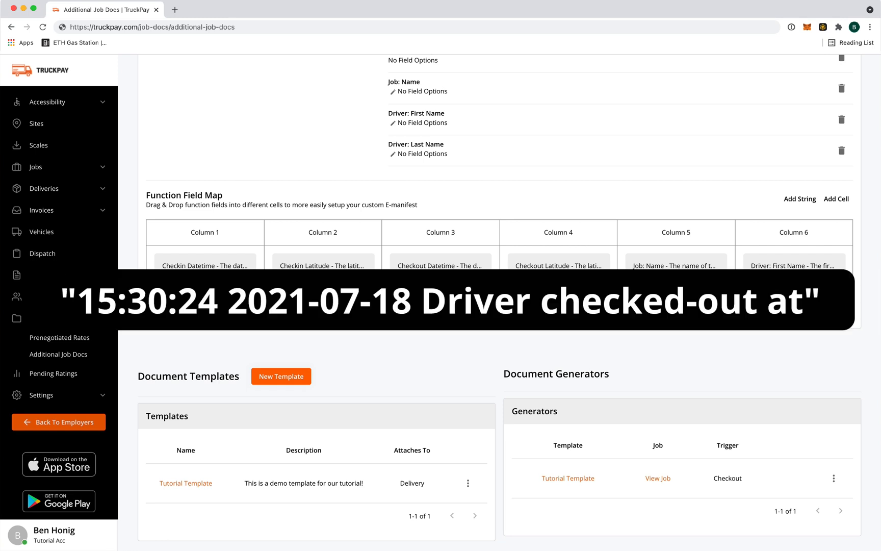
Step: Add the custom text "Driver checked-in at:" to the field map and place it above Checkin Datetime in Column 1
click(802, 202)
click(450, 298)
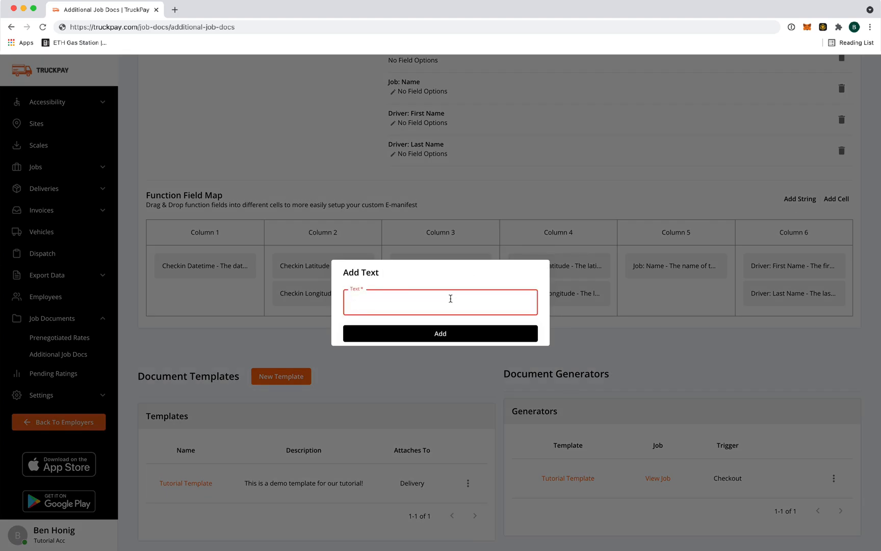
text(Driver checked)
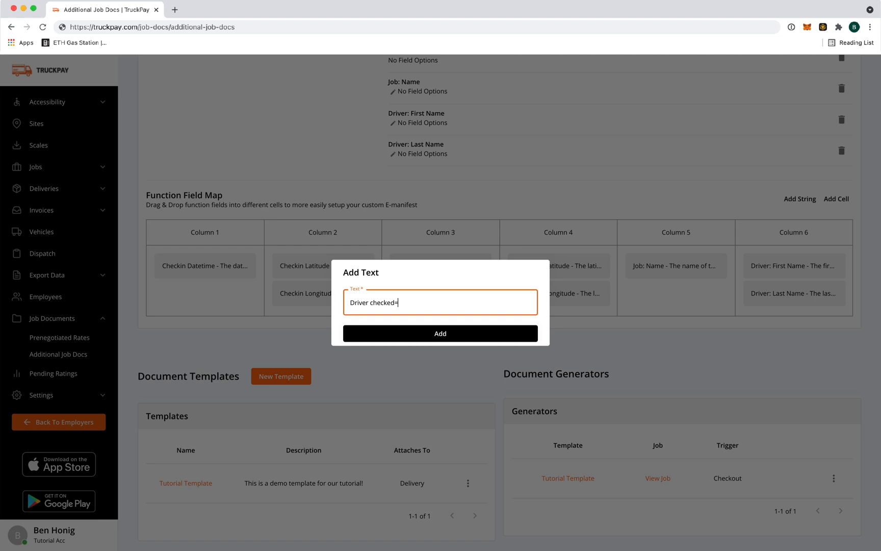
text(-in at:)
click(502, 330)
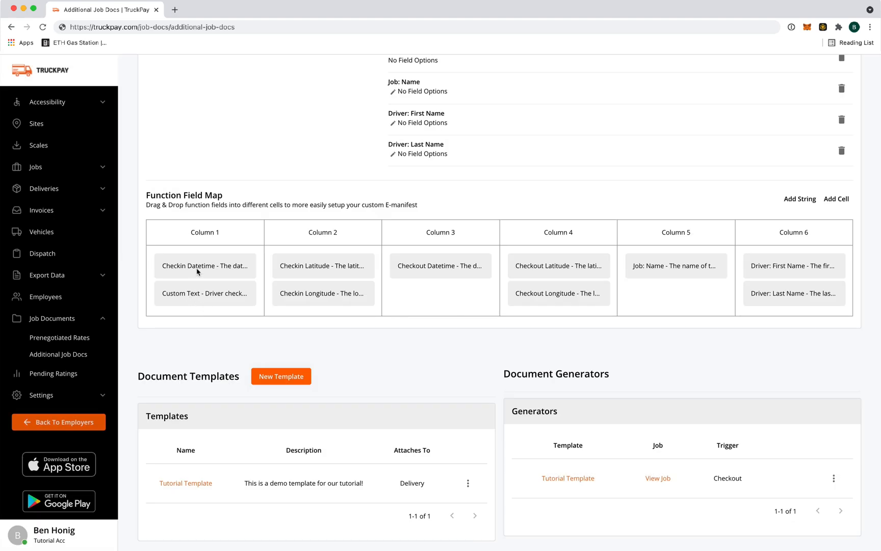
drag(198, 270, 197, 300)
Step: Add the custom text "Driver checked-out at:" to the field map and place it below Checkout Datetime in Column 3
click(800, 200)
click(474, 309)
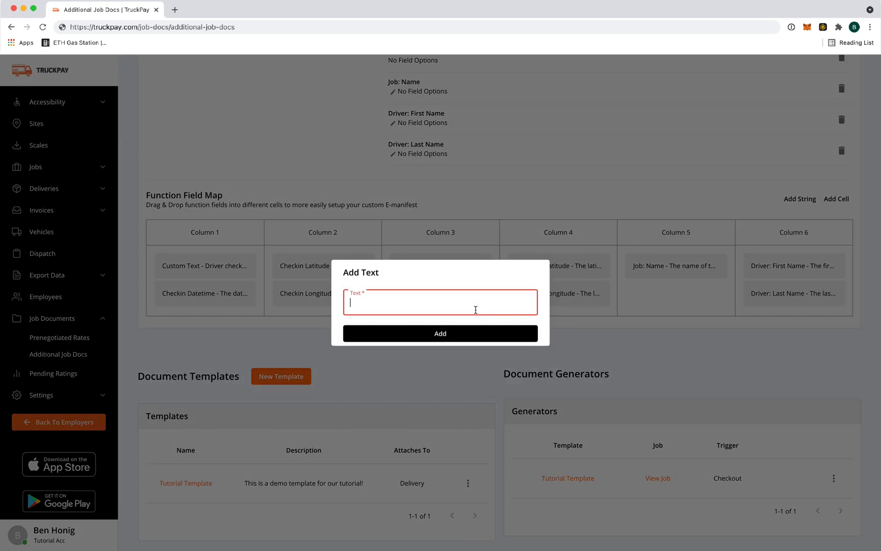
text(Driver )
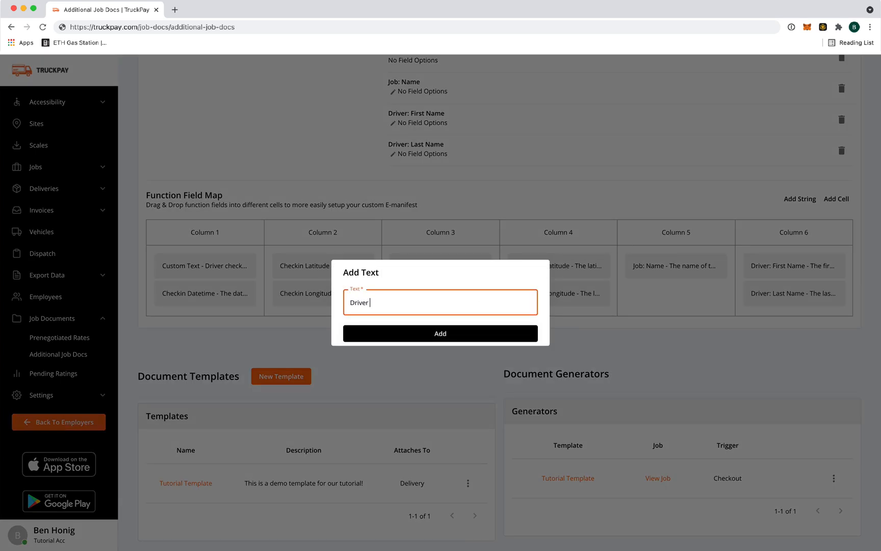
text(checked-out at:)
click(478, 329)
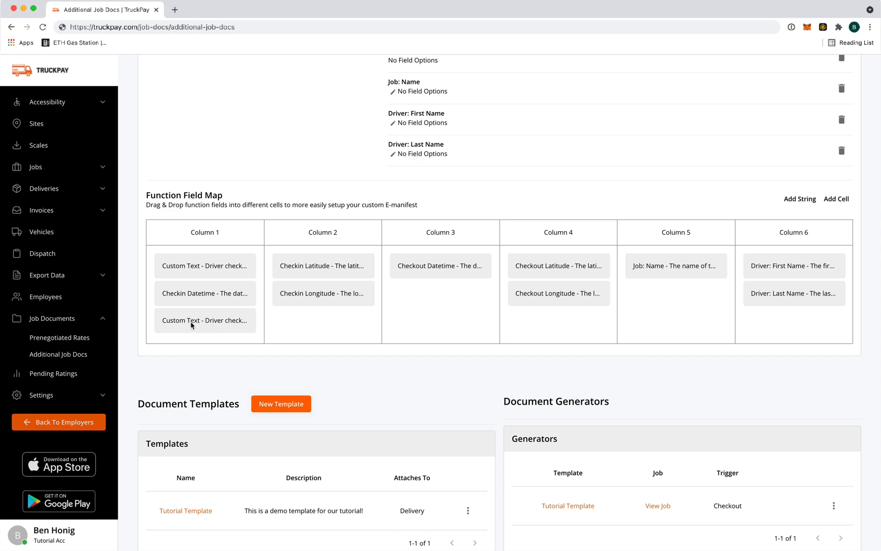
drag(192, 325, 413, 296)
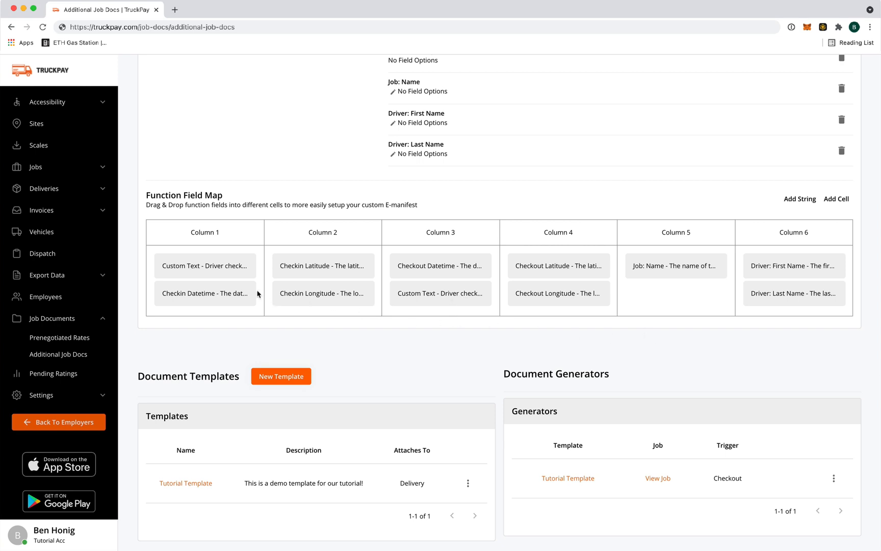
Step: Copy the generated function, switch to the Numbers spreadsheet, paste it into cell A2 and fit the row height to its content
scroll(589, 283, up, 8)
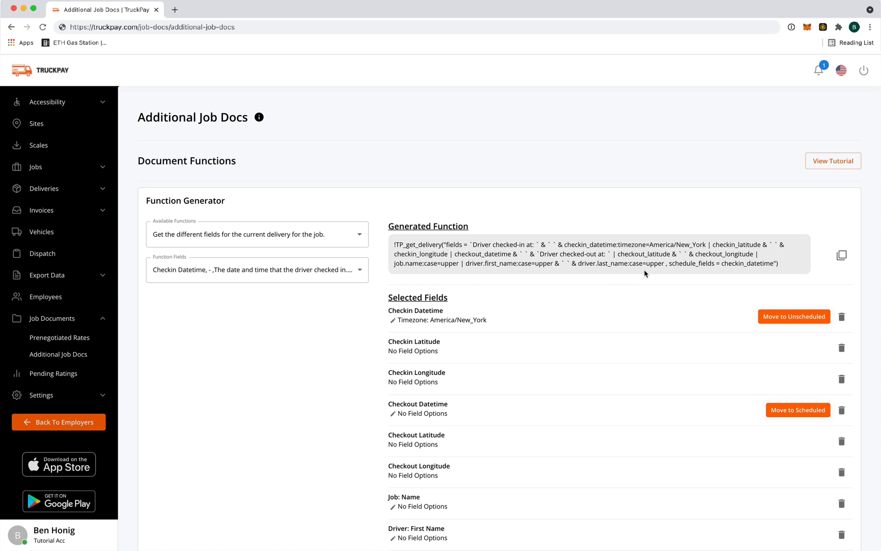
click(841, 257)
scroll(841, 257, down, 1)
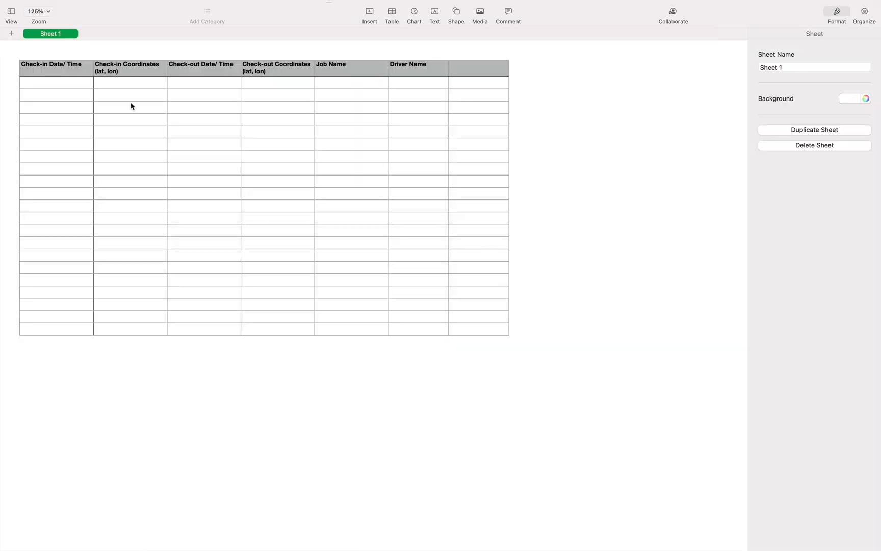
click(51, 86)
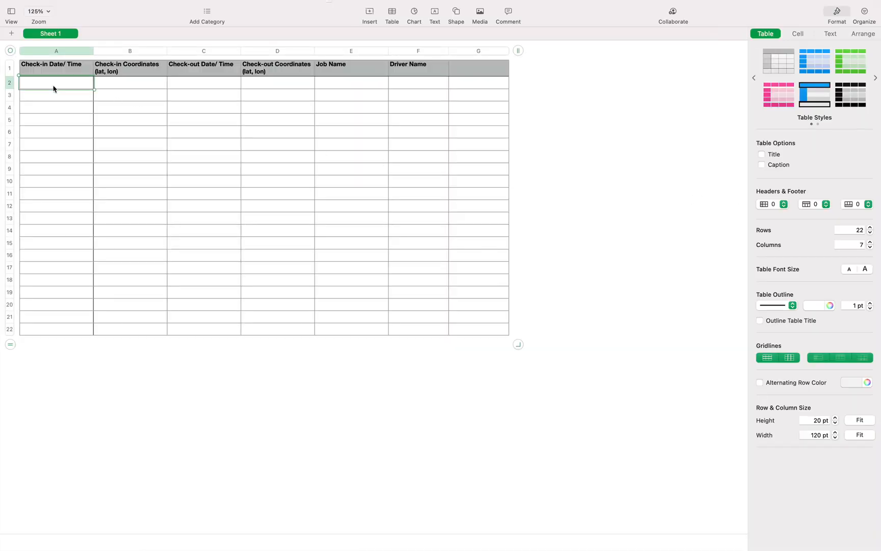
key(super+v)
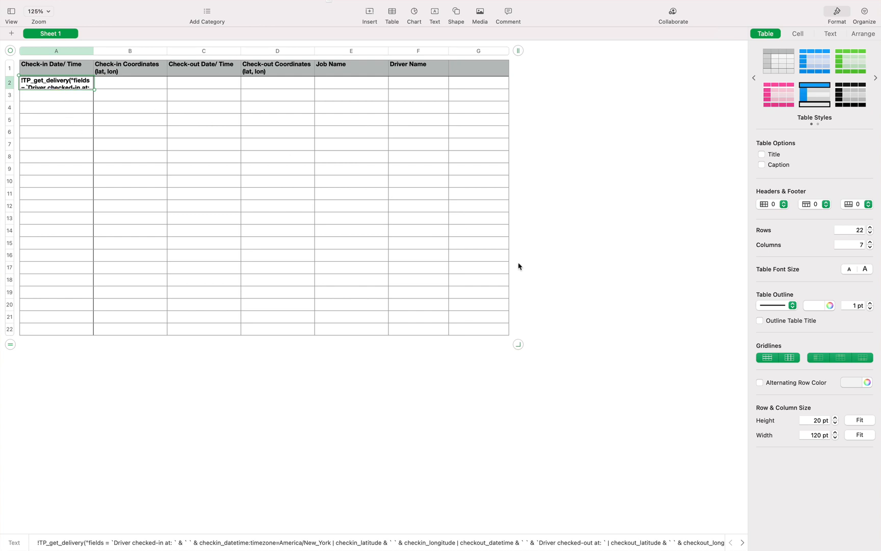
click(860, 422)
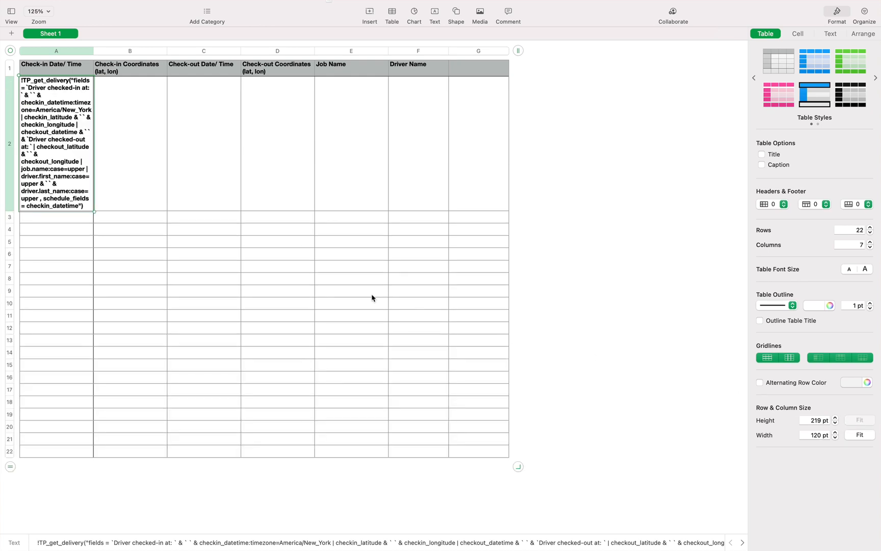
click(60, 222)
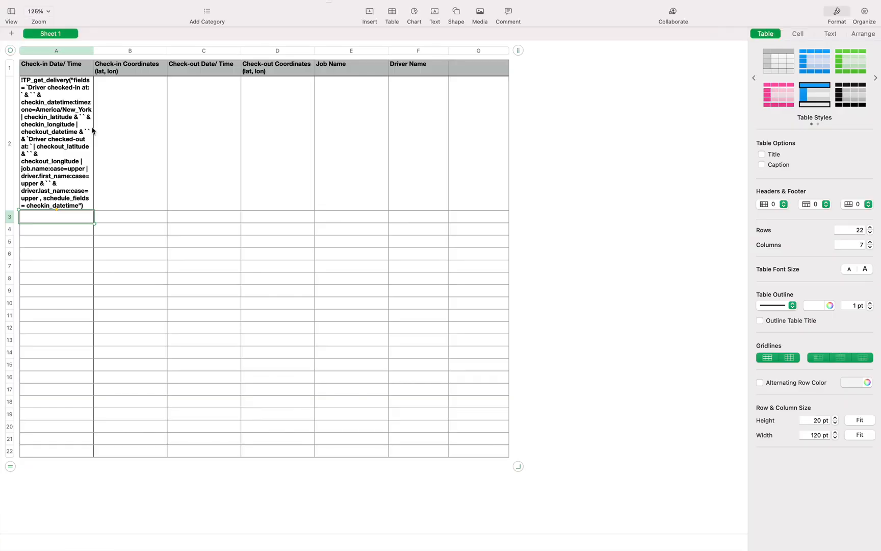
Step: Export the spreadsheet to an Excel file
click(74, 5)
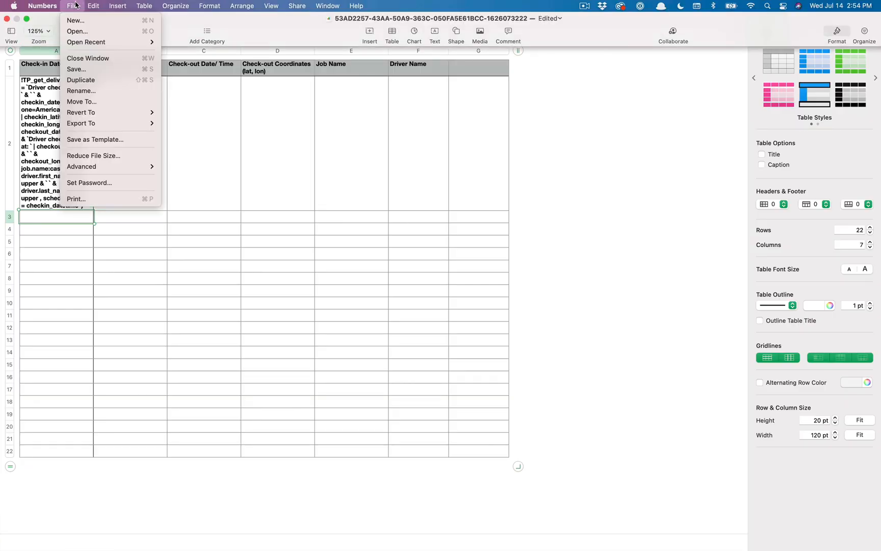
mouse_move(148, 124)
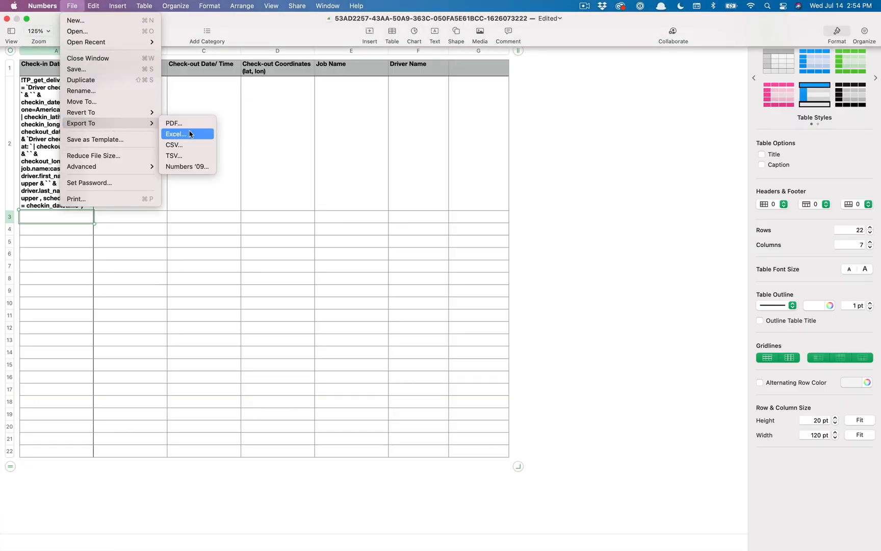
click(175, 133)
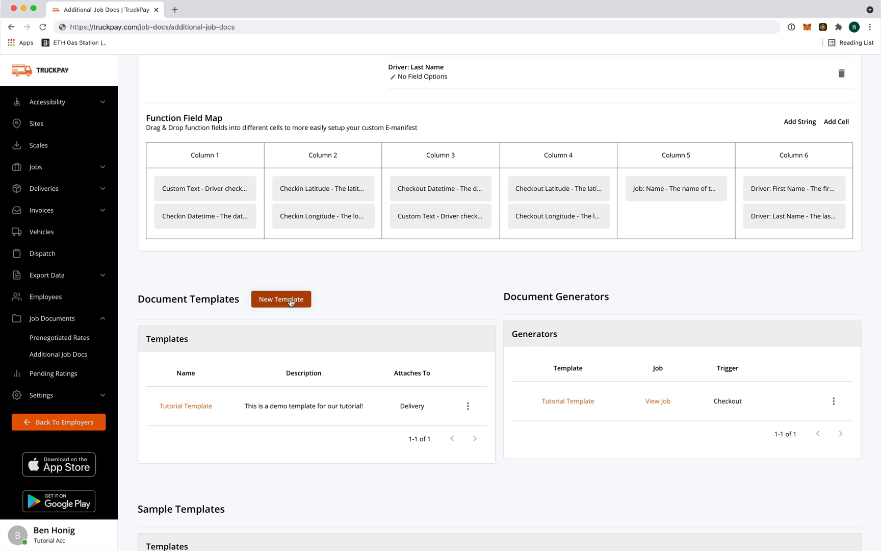
Step: Return to TruckPay in the browser and start a document template named "Tutorial 2 Template" with the description "This is for our tutorial demo"
click(291, 302)
click(364, 188)
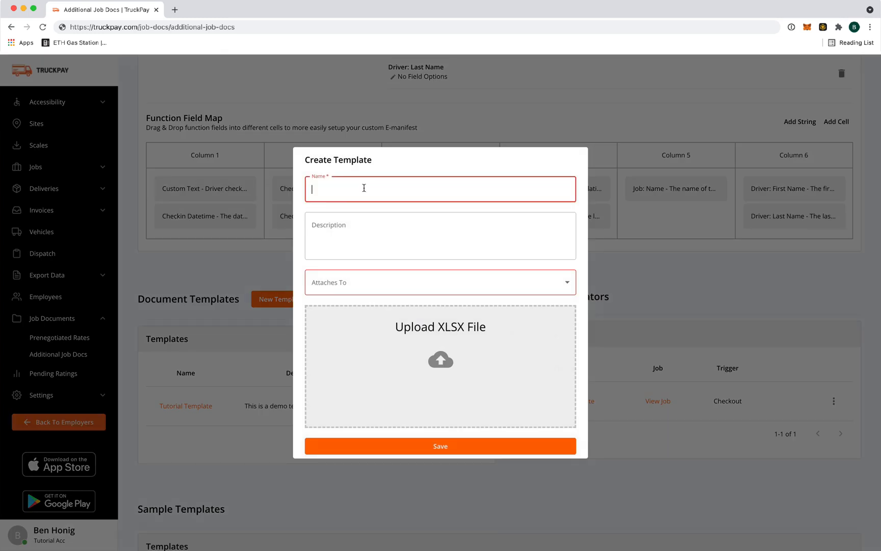
text(Tutorial )
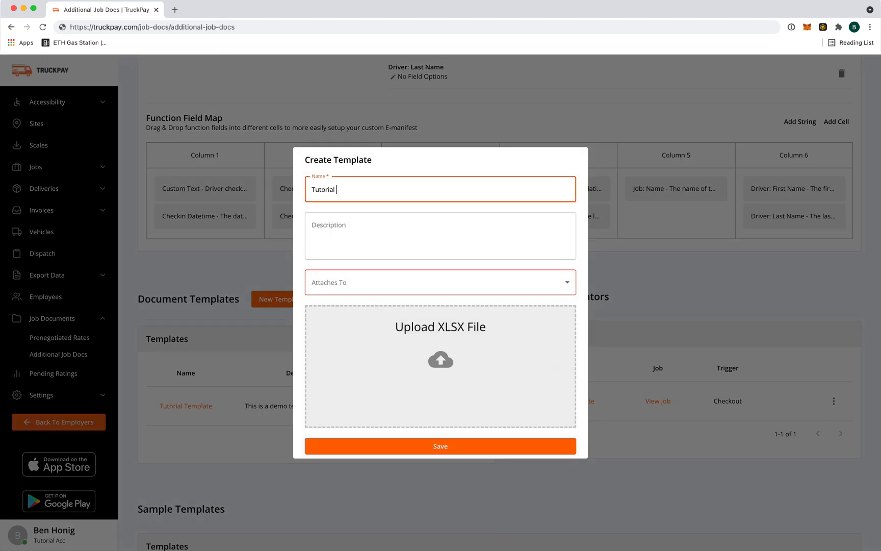
text(2 Template)
key(Tab)
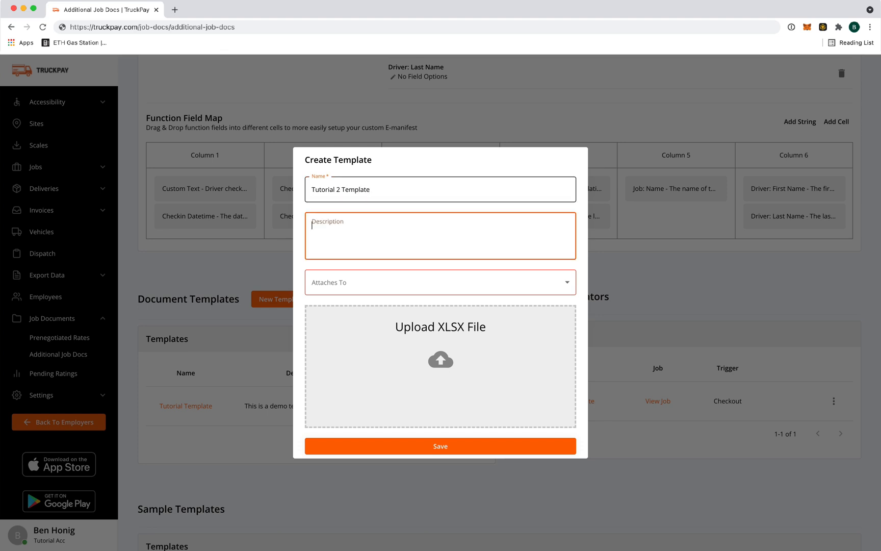
text(This is for our tutorial demo)
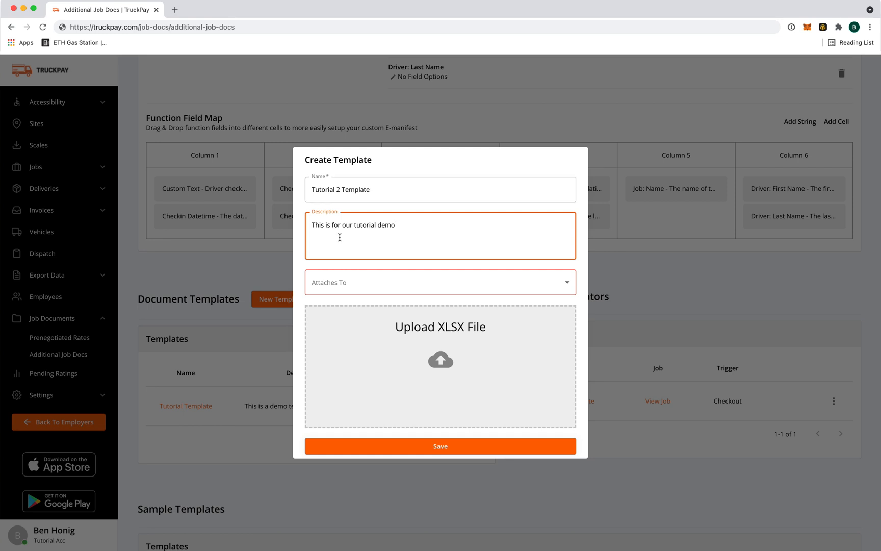
Step: Attach the new template to Delivery, upload tutorial-tp-2.xlsx as its file and save the template
click(353, 287)
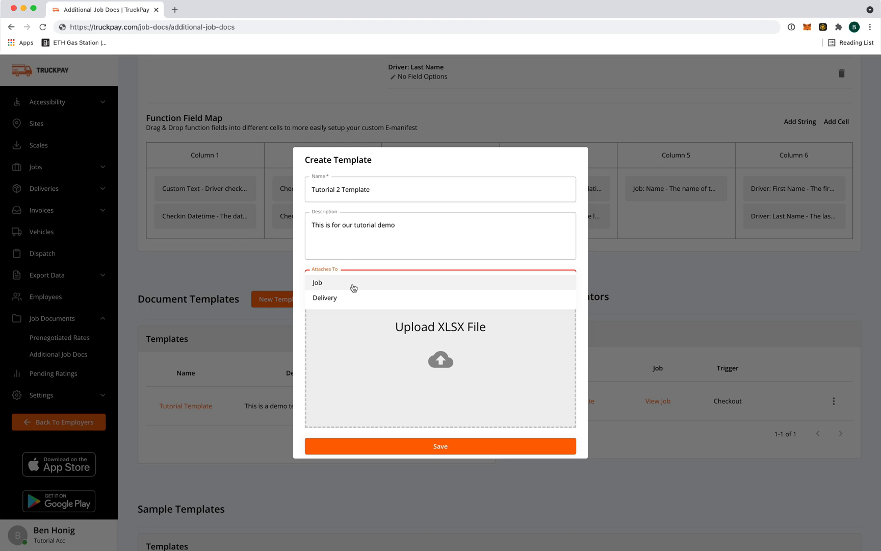
click(344, 298)
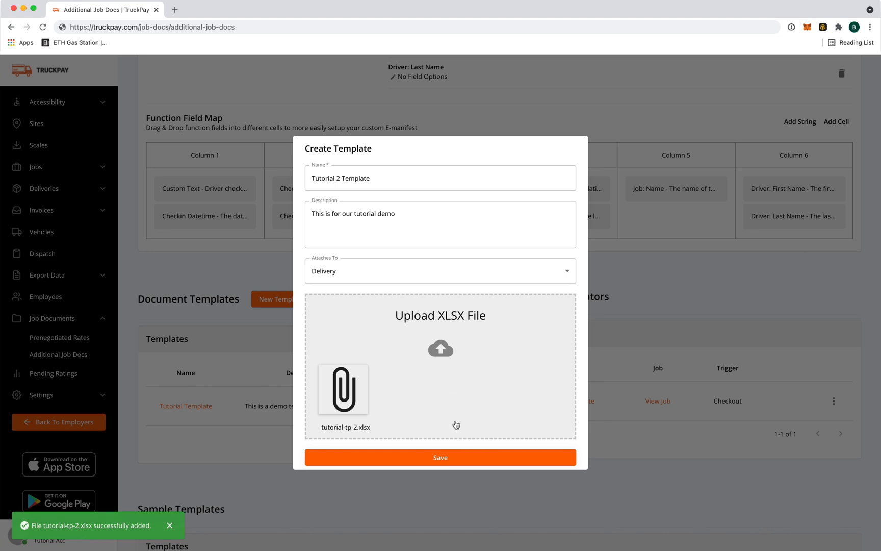
click(438, 457)
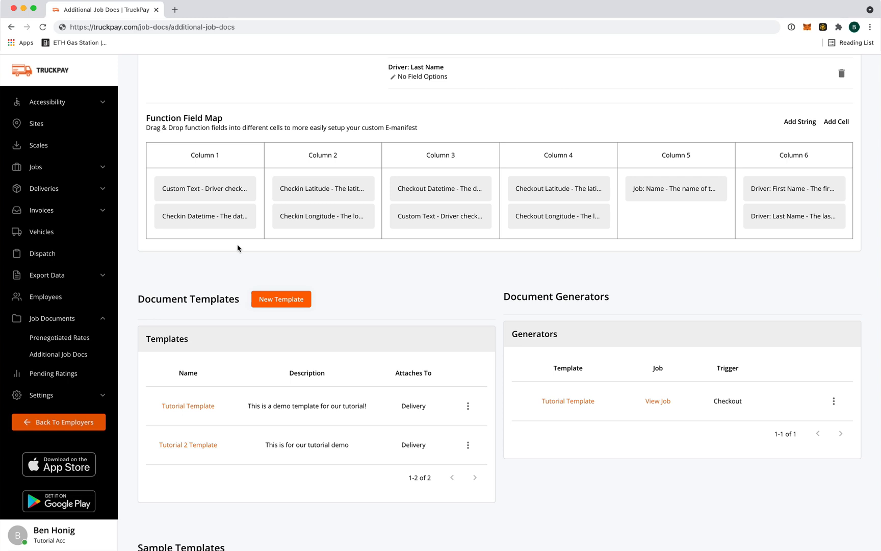
Step: Create a generator from Tutorial 2 Template for the current job "Tutorial 1 Job" with PDF generation enabled
scroll(237, 249, down, 1)
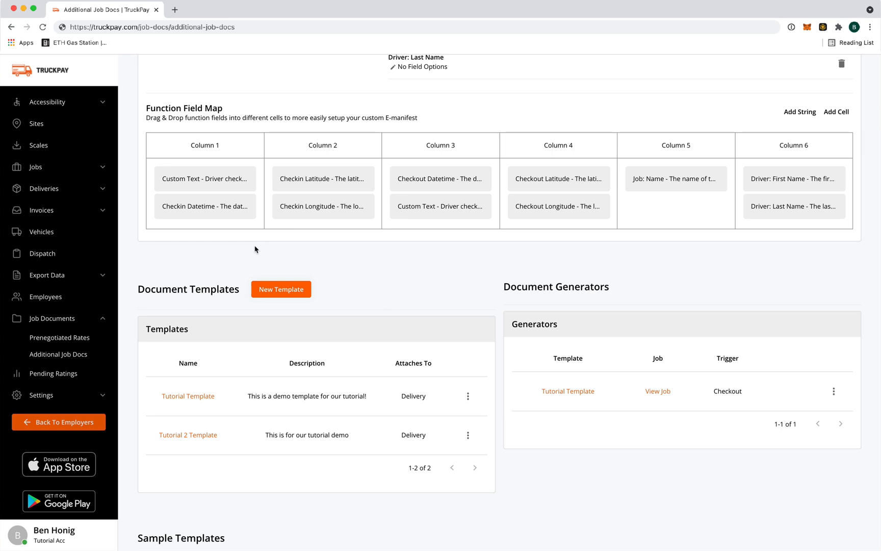
click(468, 436)
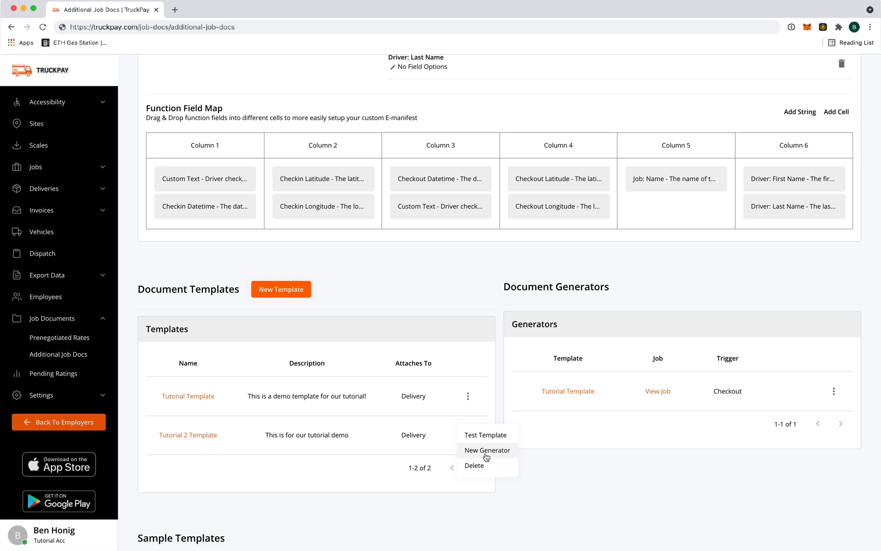
click(486, 456)
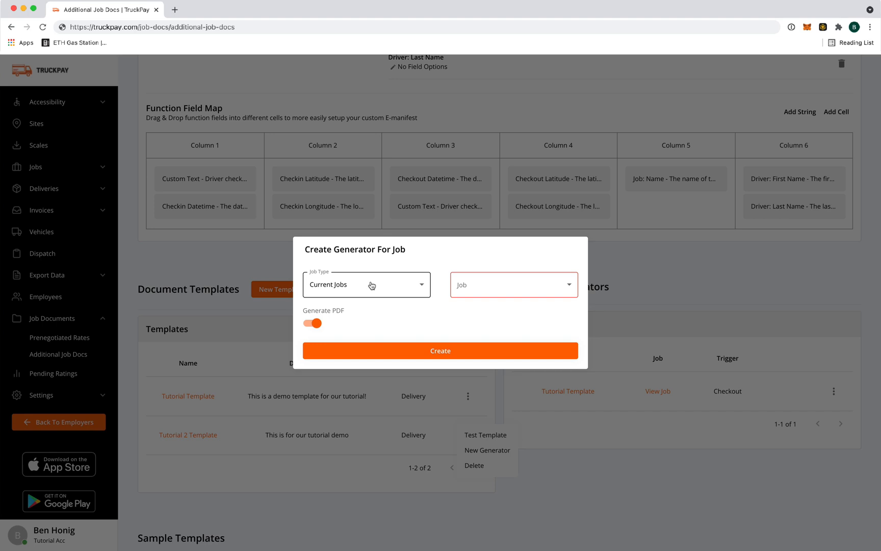
click(372, 285)
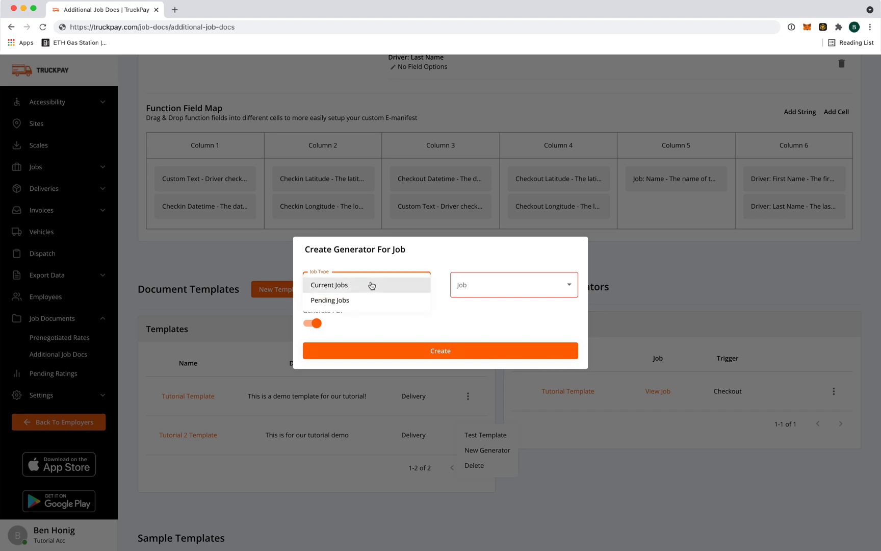
click(419, 328)
click(501, 285)
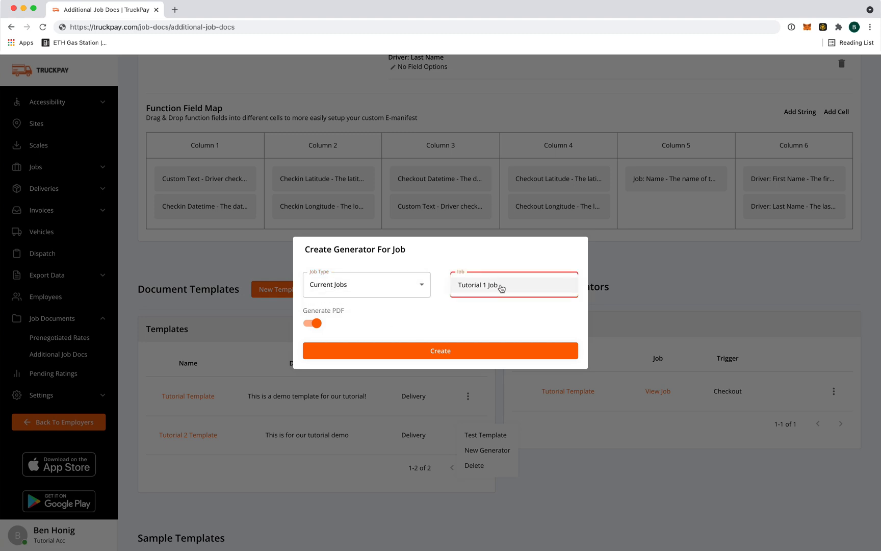
click(501, 288)
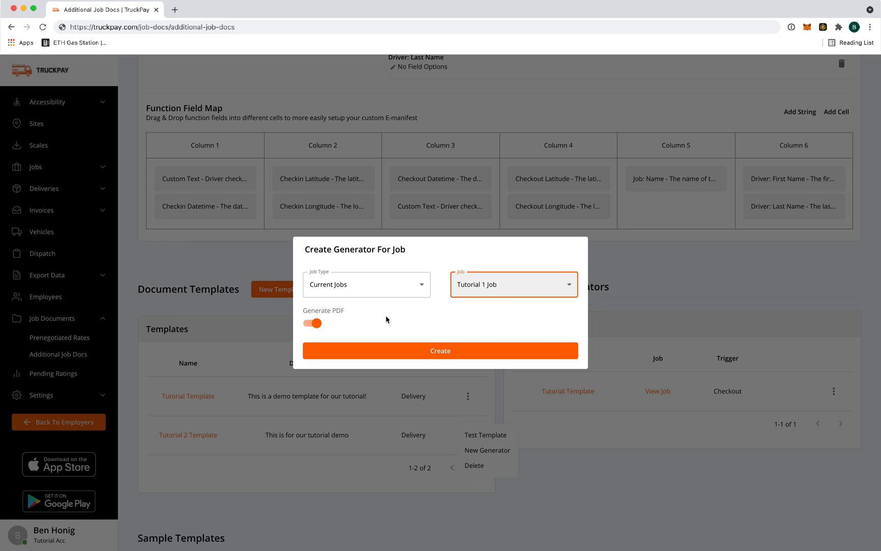
click(313, 323)
click(314, 322)
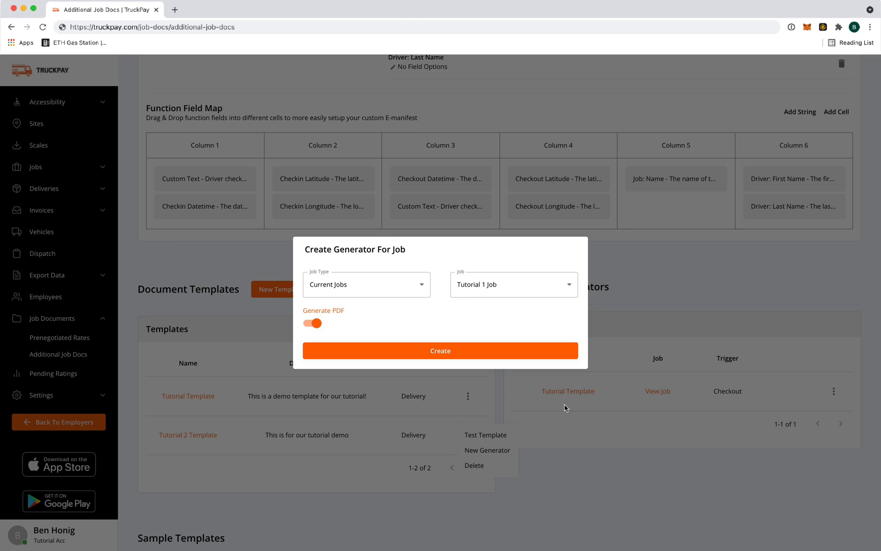
click(493, 354)
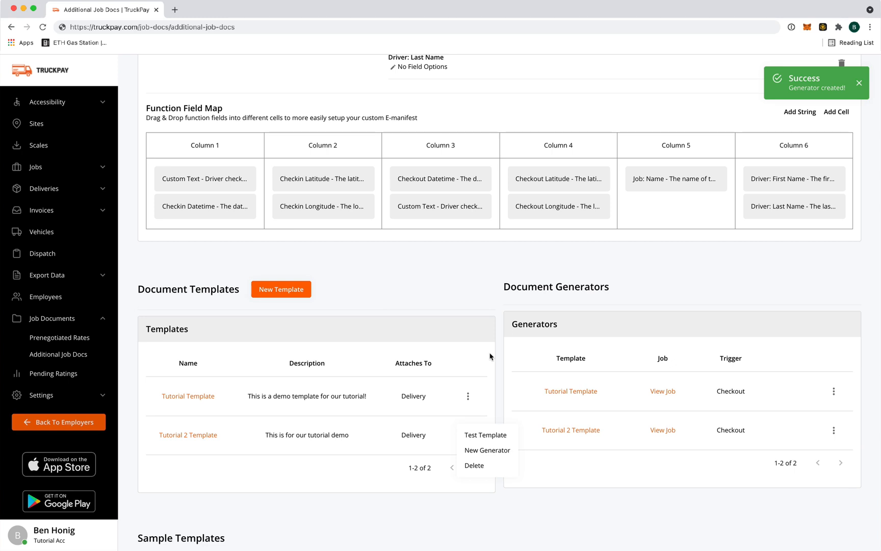
Step: Open Tutorial 1 Job from the current jobs and go to the Additional Job Docs list
click(602, 500)
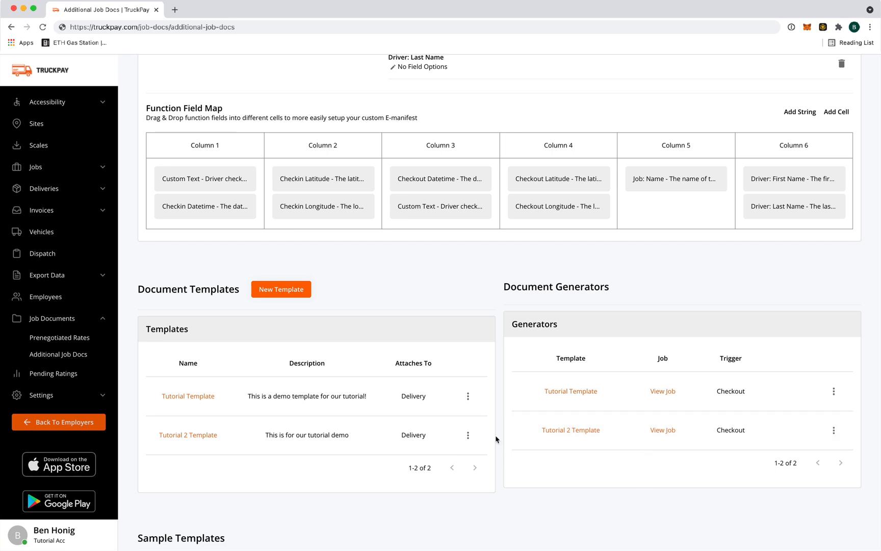
click(104, 169)
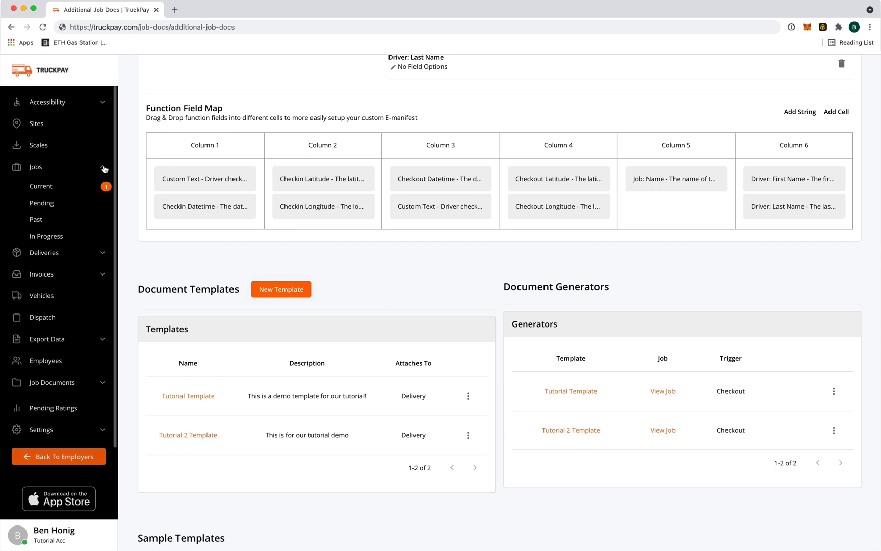
click(87, 187)
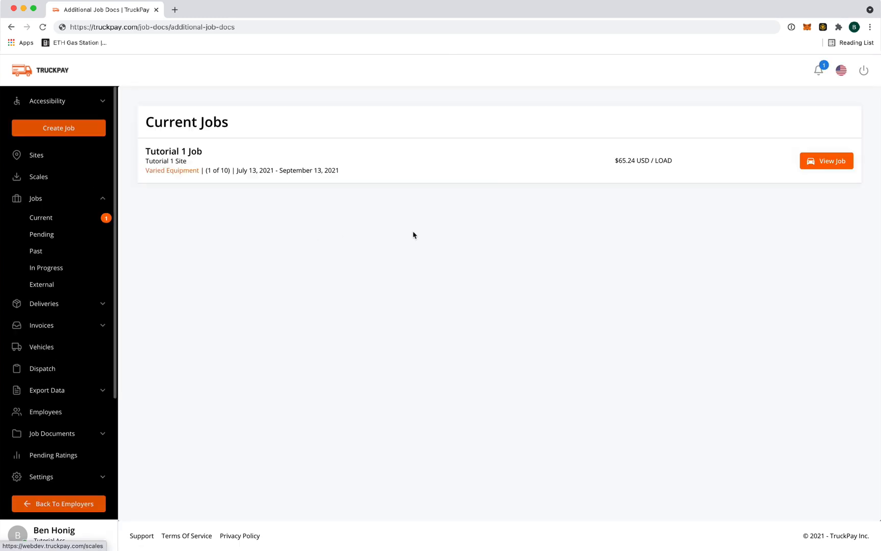
click(840, 164)
scroll(641, 241, down, 15)
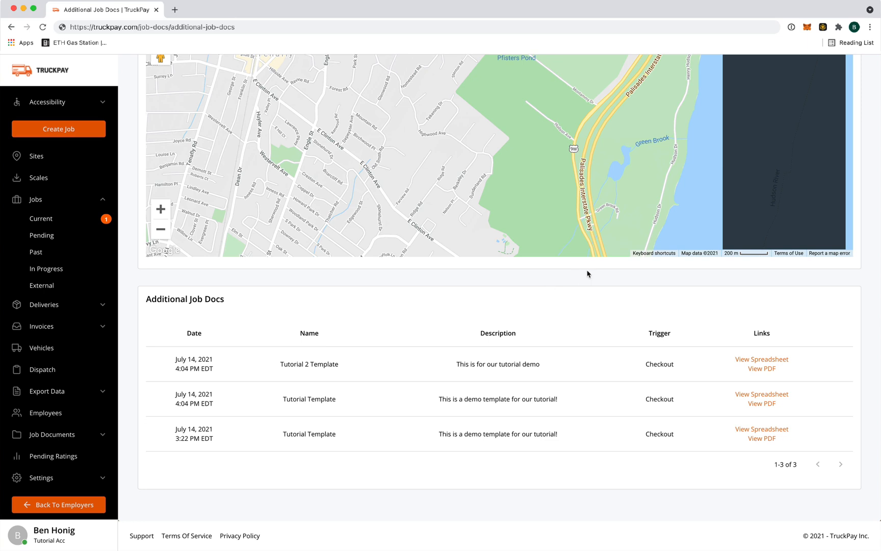
Step: Download the generated spreadsheet for Tutorial 2 Template and open the downloaded file
click(761, 360)
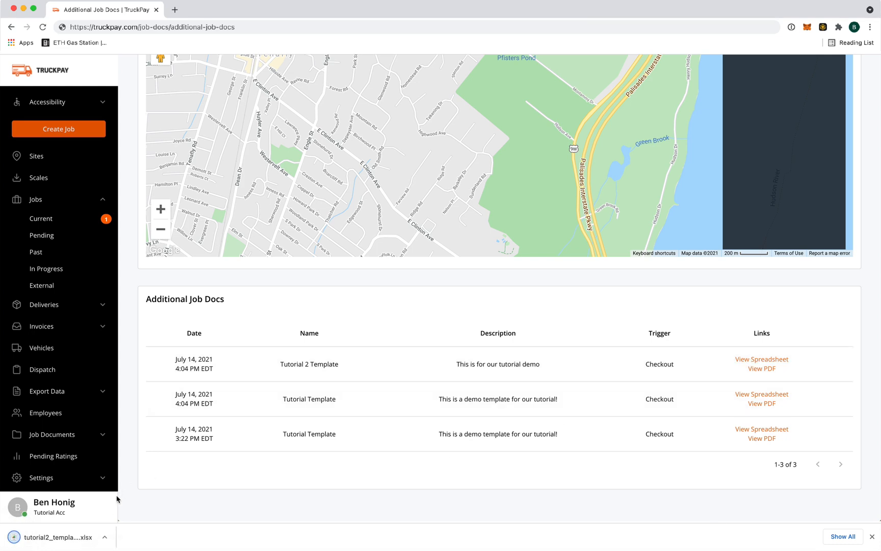
click(78, 539)
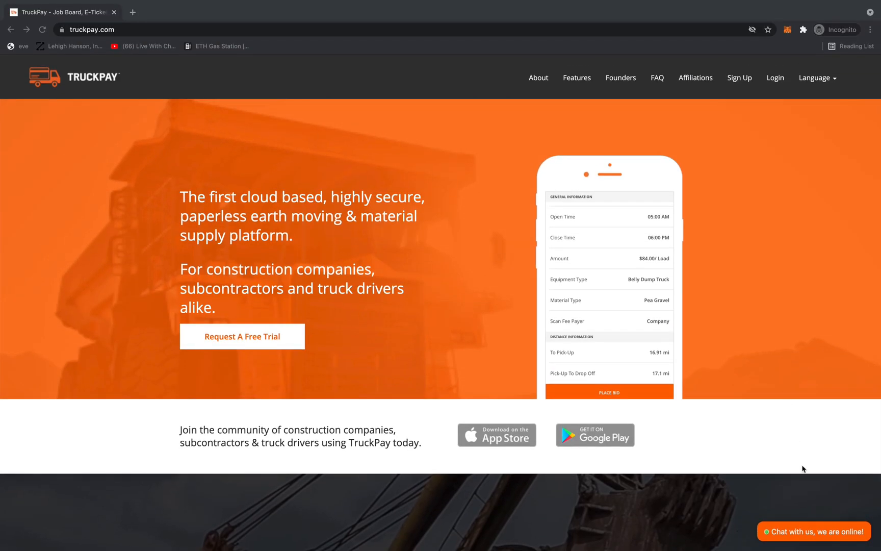
Step: Open the online support chat on the truckpay.com home page
click(804, 535)
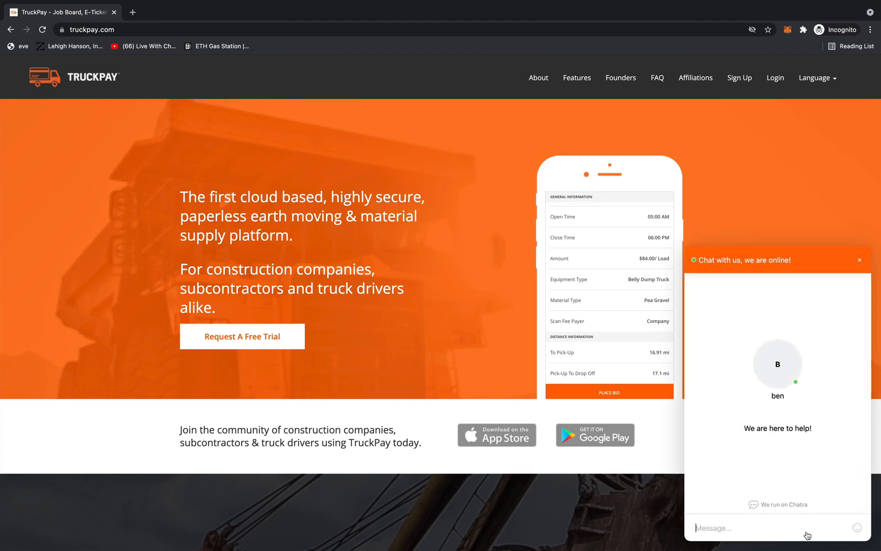